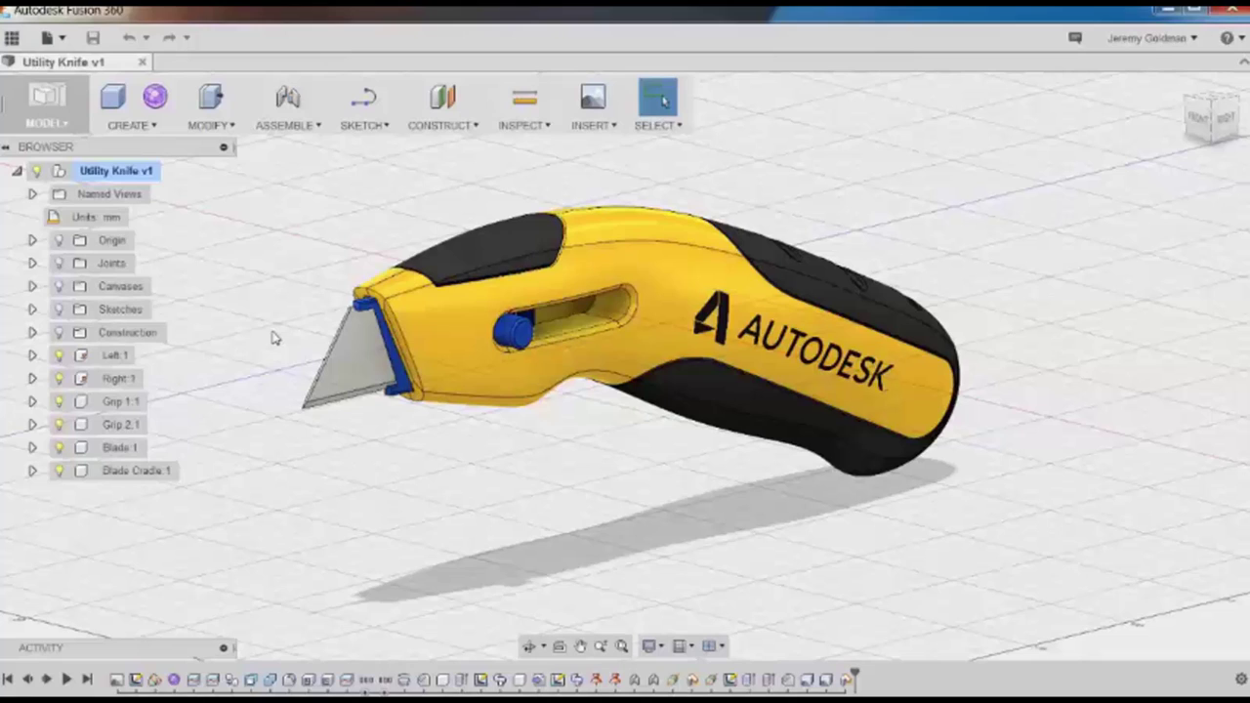
Open the workspace list to switch the Utility Knife design to the Animation workspace.
click(49, 124)
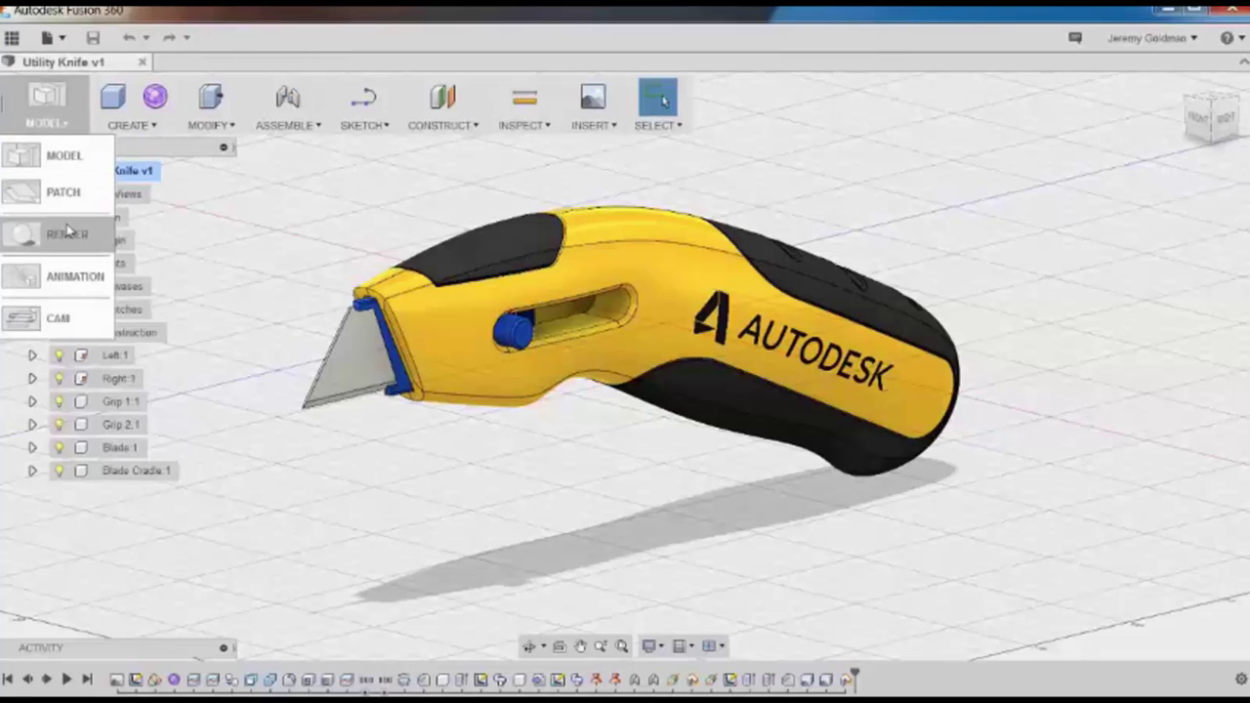
click(76, 279)
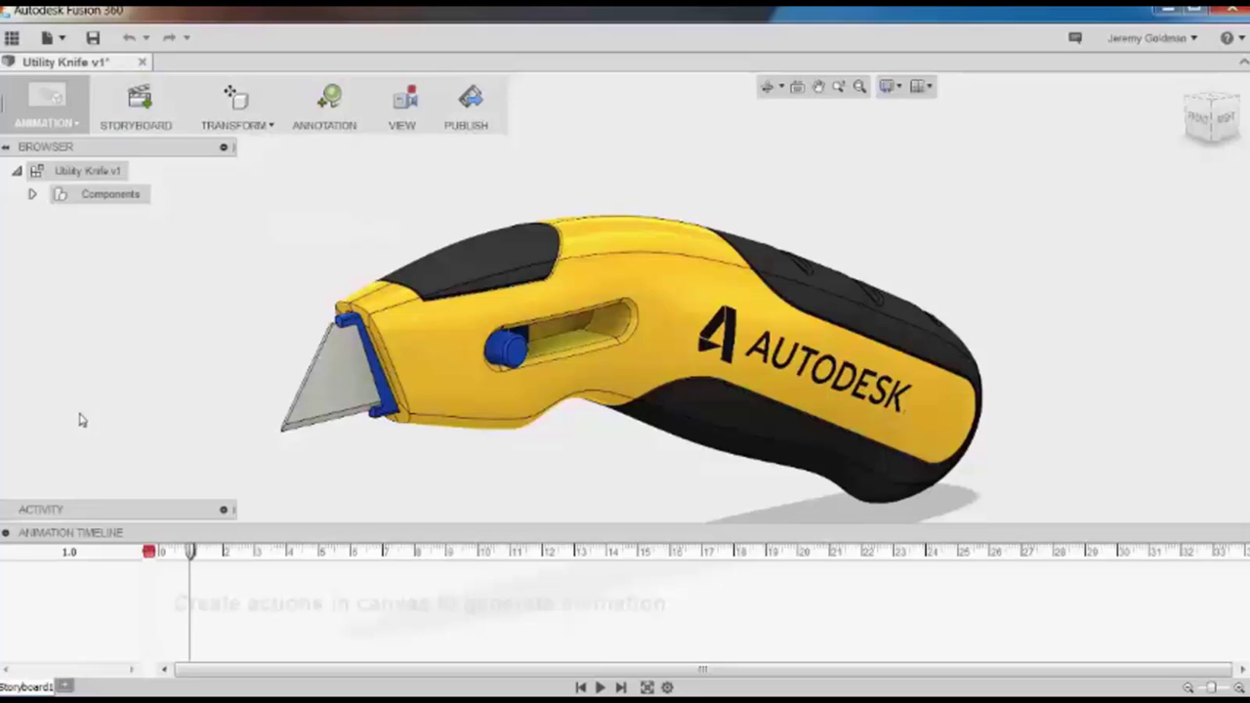
Add a clean Storyboard2, then return to Storyboard1.
click(65, 686)
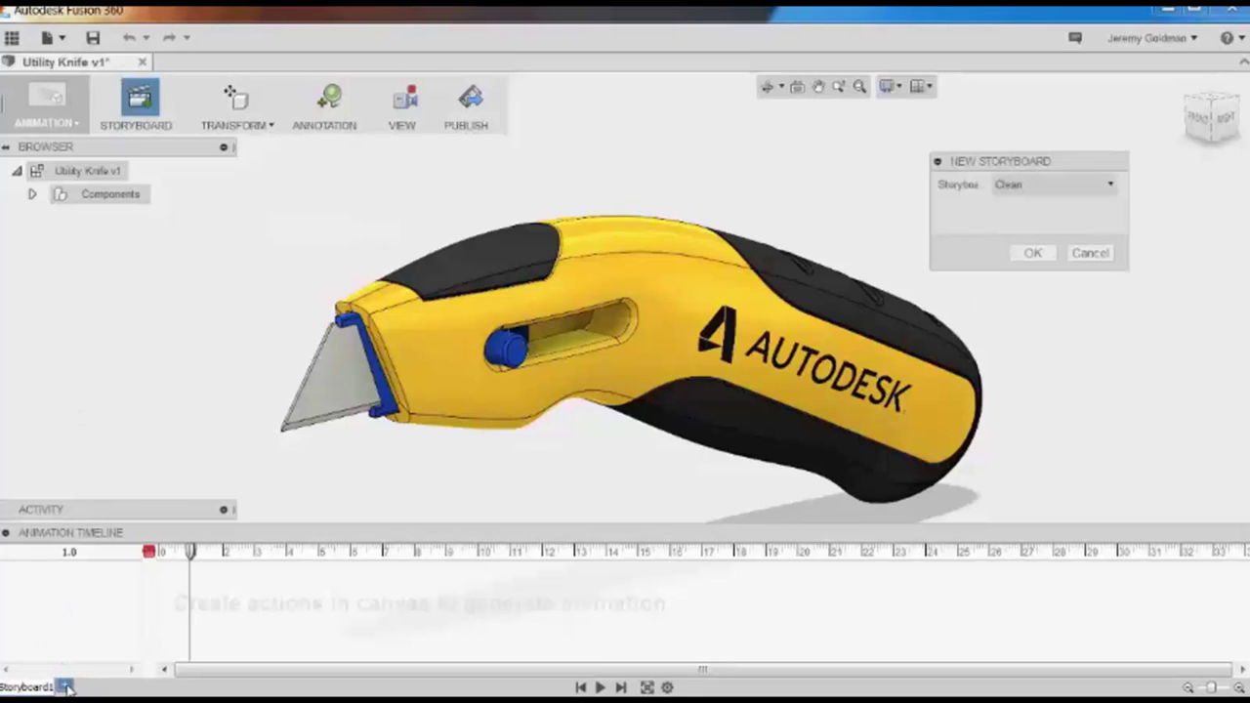
click(1036, 253)
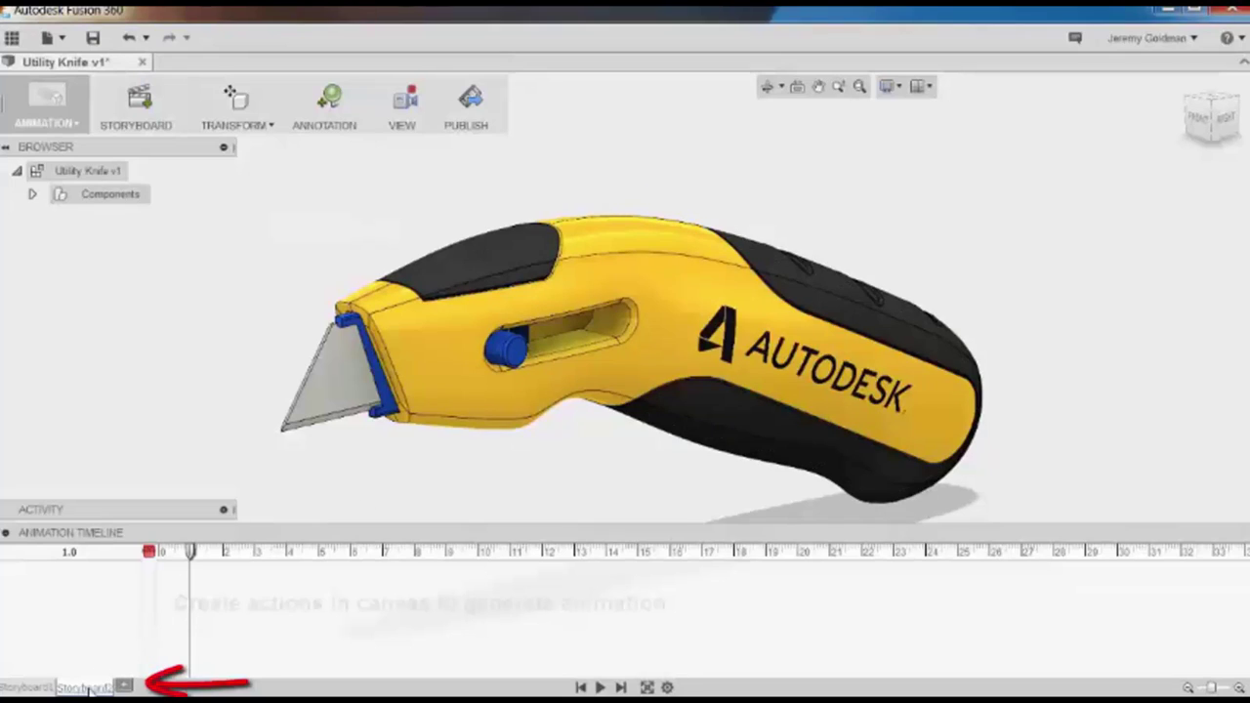
click(27, 687)
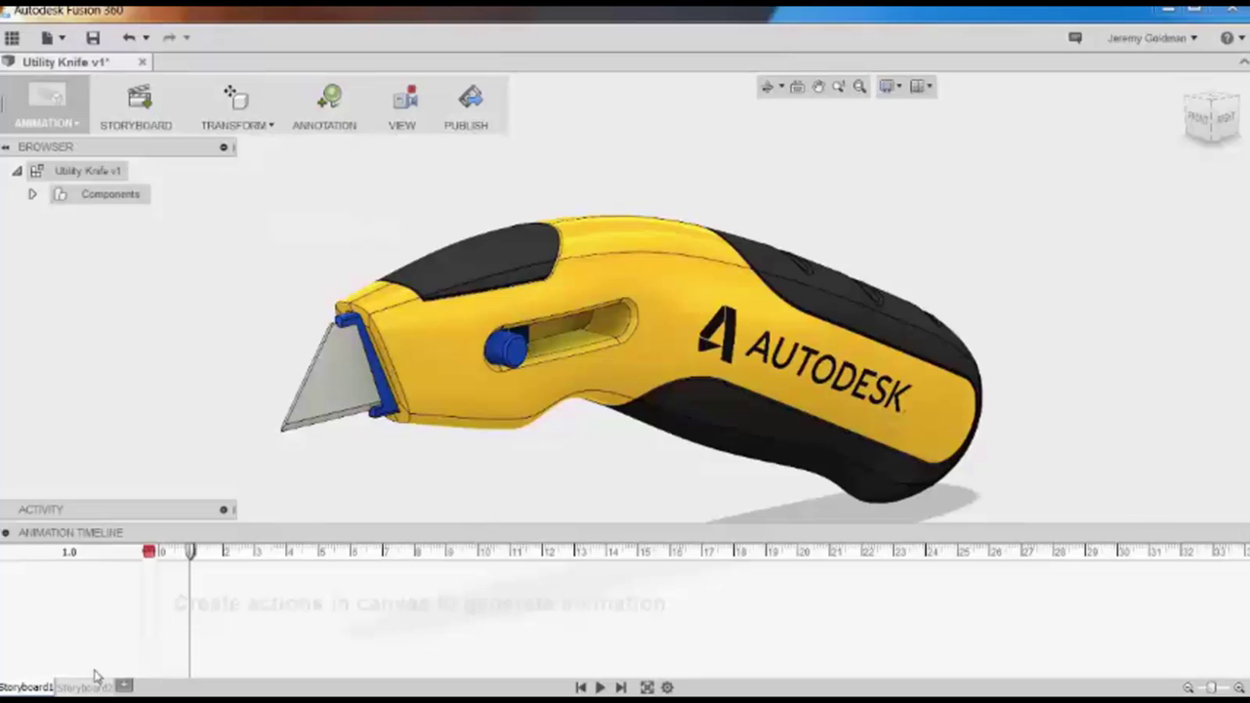
Reset the playhead to 0, turn the knife to a ViewCube corner view, and set time to 2 s.
drag(191, 557, 150, 564)
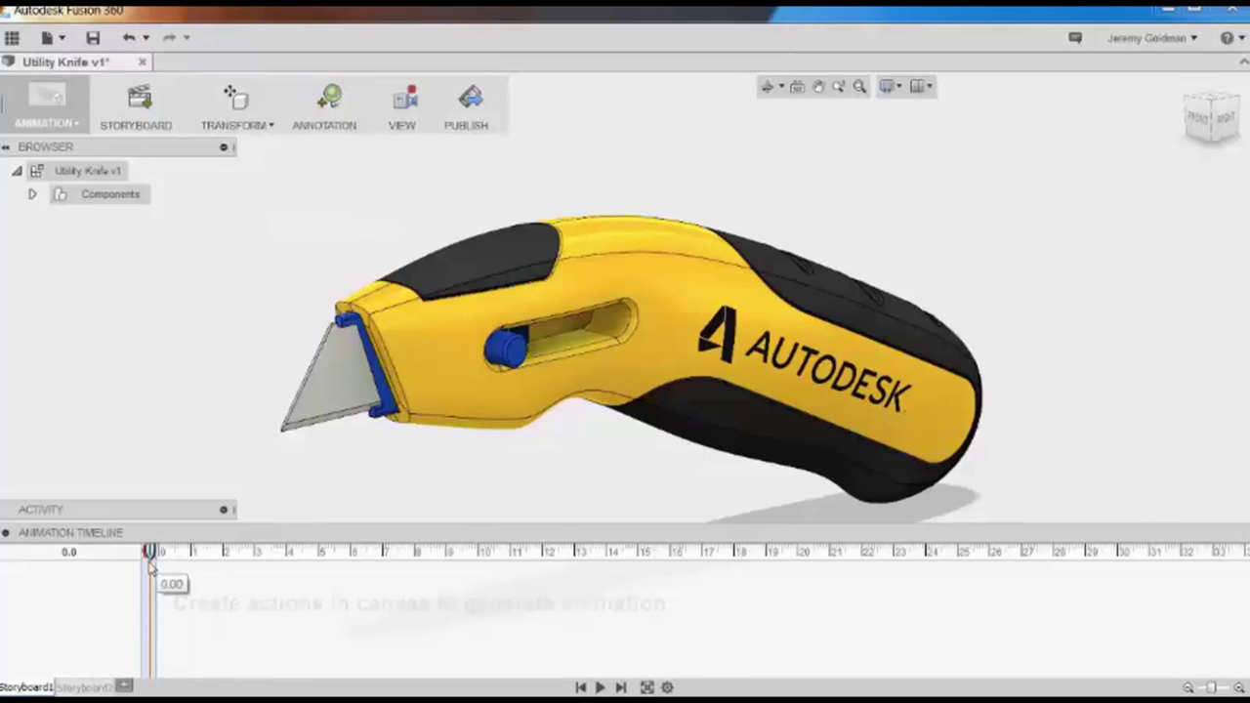
click(1205, 117)
middle_drag(909, 342, 966, 288)
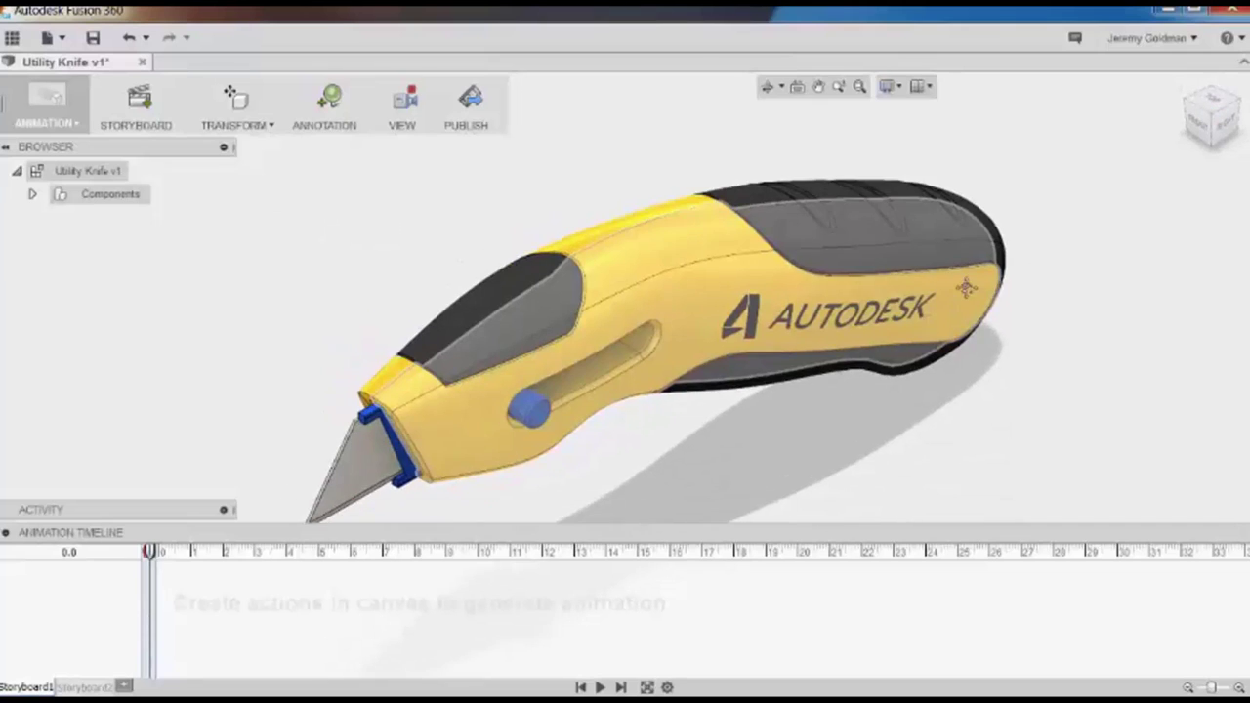
scroll(972, 286, down, 3)
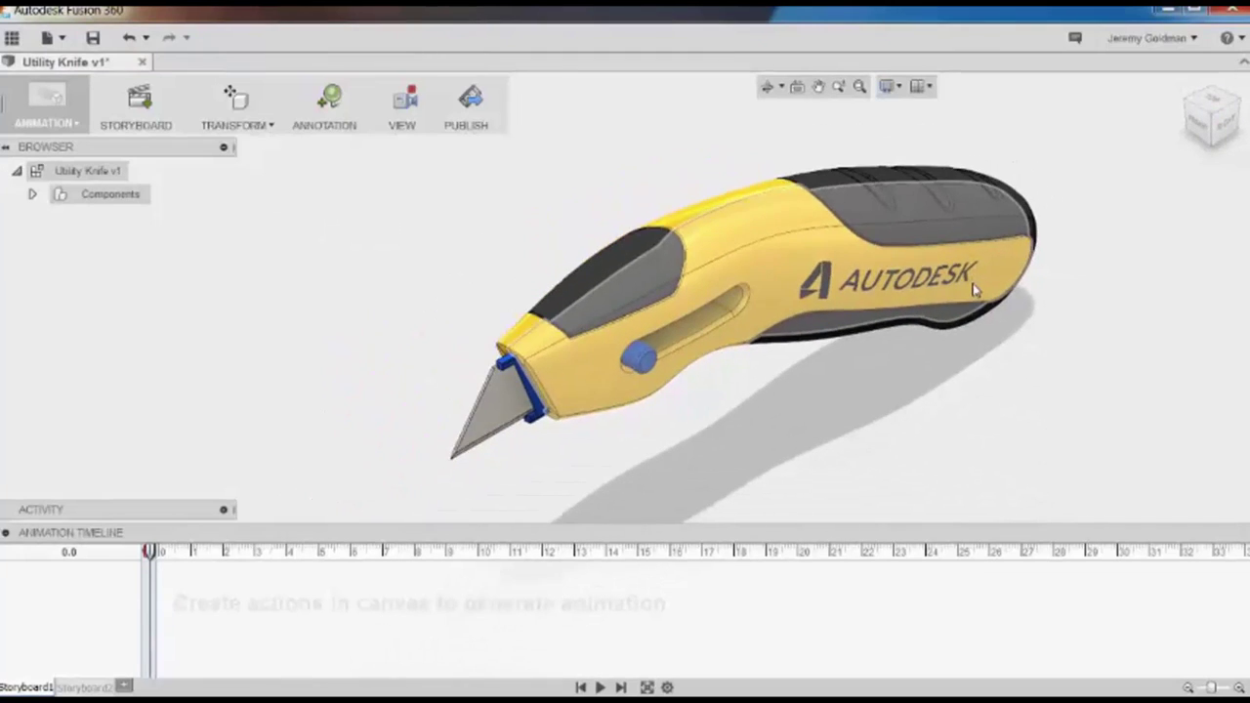
scroll(968, 293, down, 2)
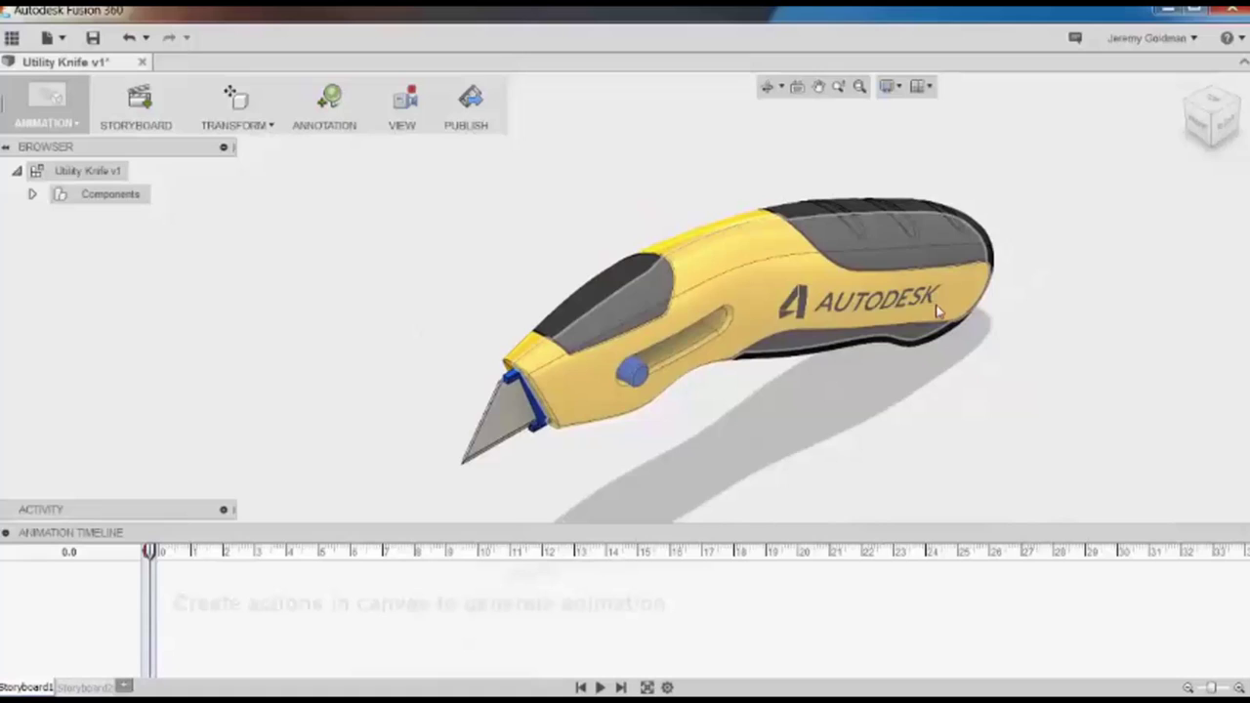
click(222, 563)
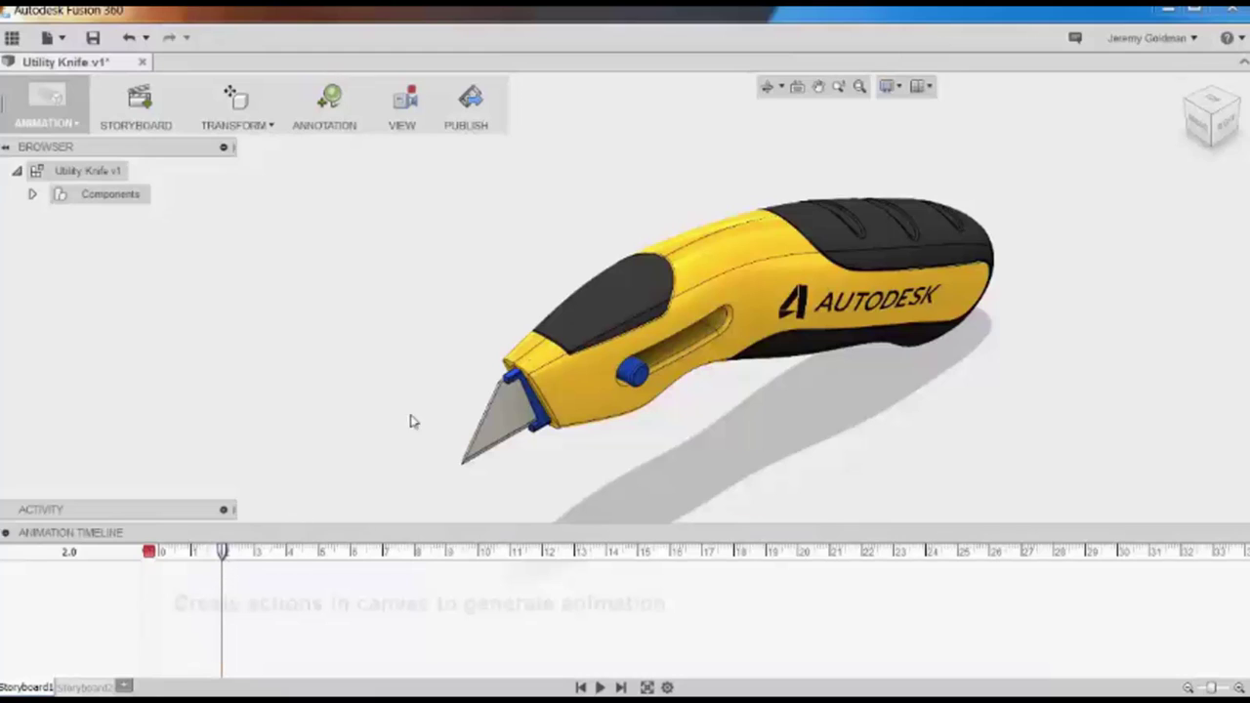
Transform the front Grip 2 component 30 mm up along Y as a 0–2 s move action.
click(602, 318)
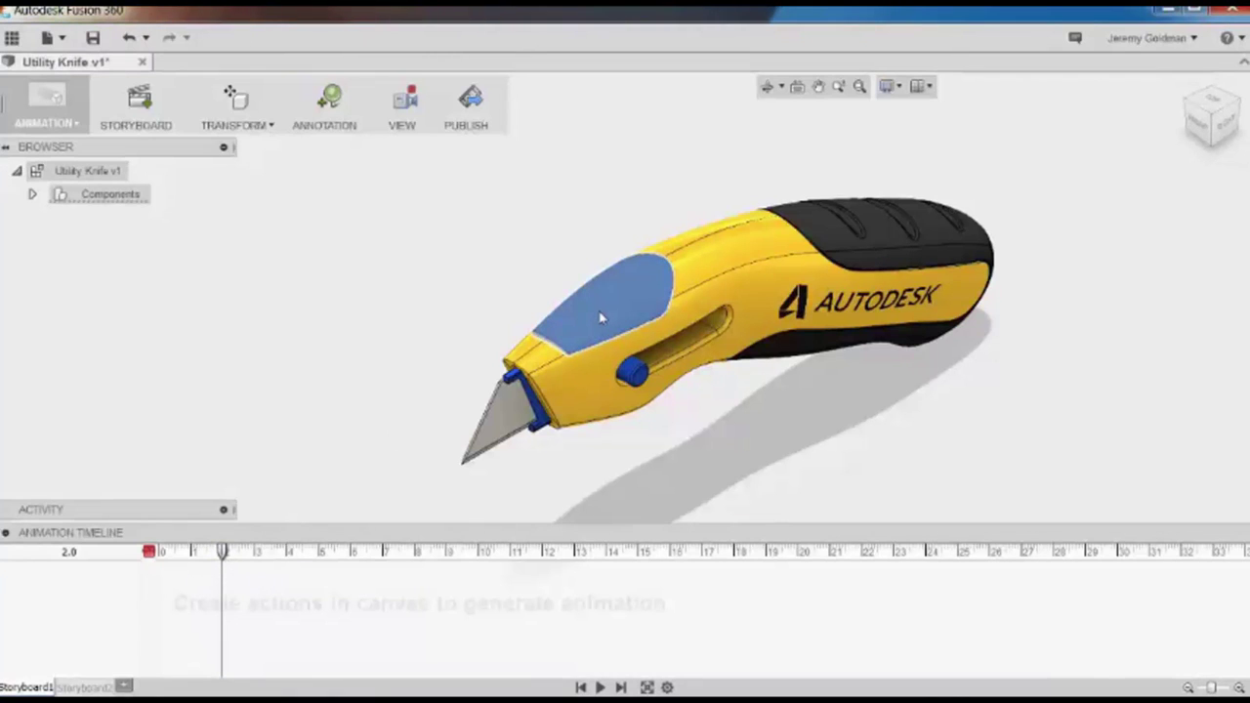
right_click(602, 317)
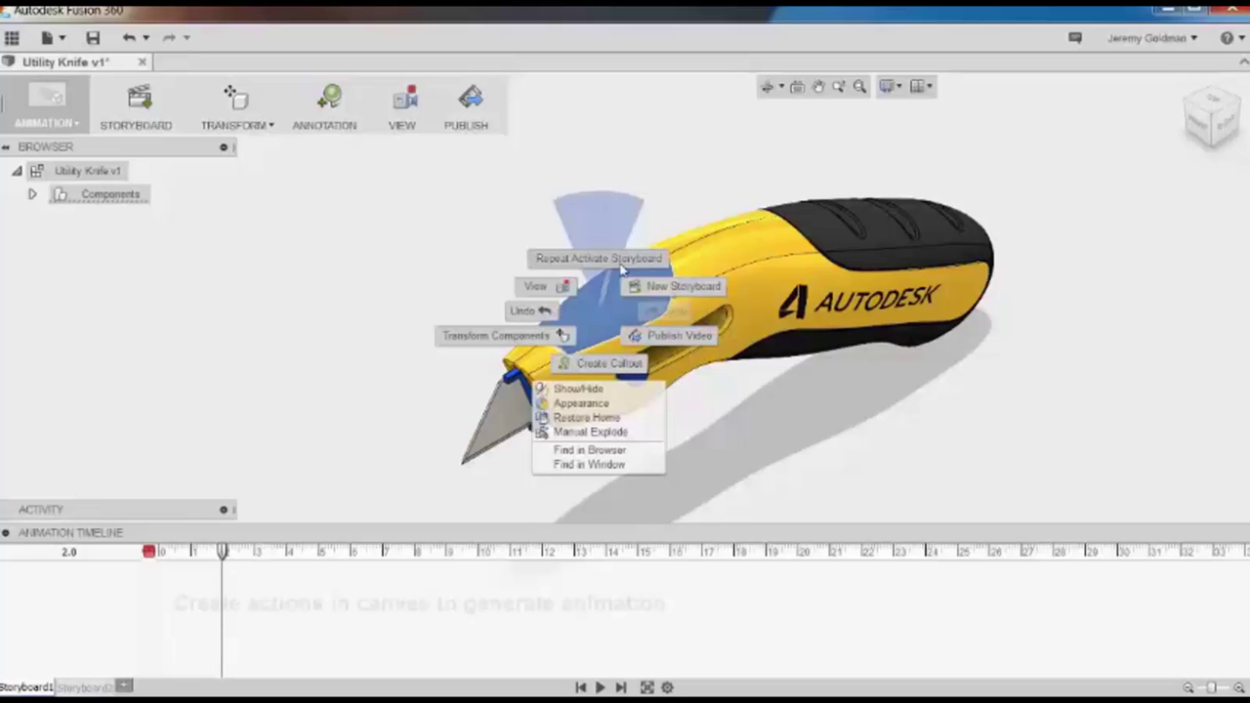
click(479, 336)
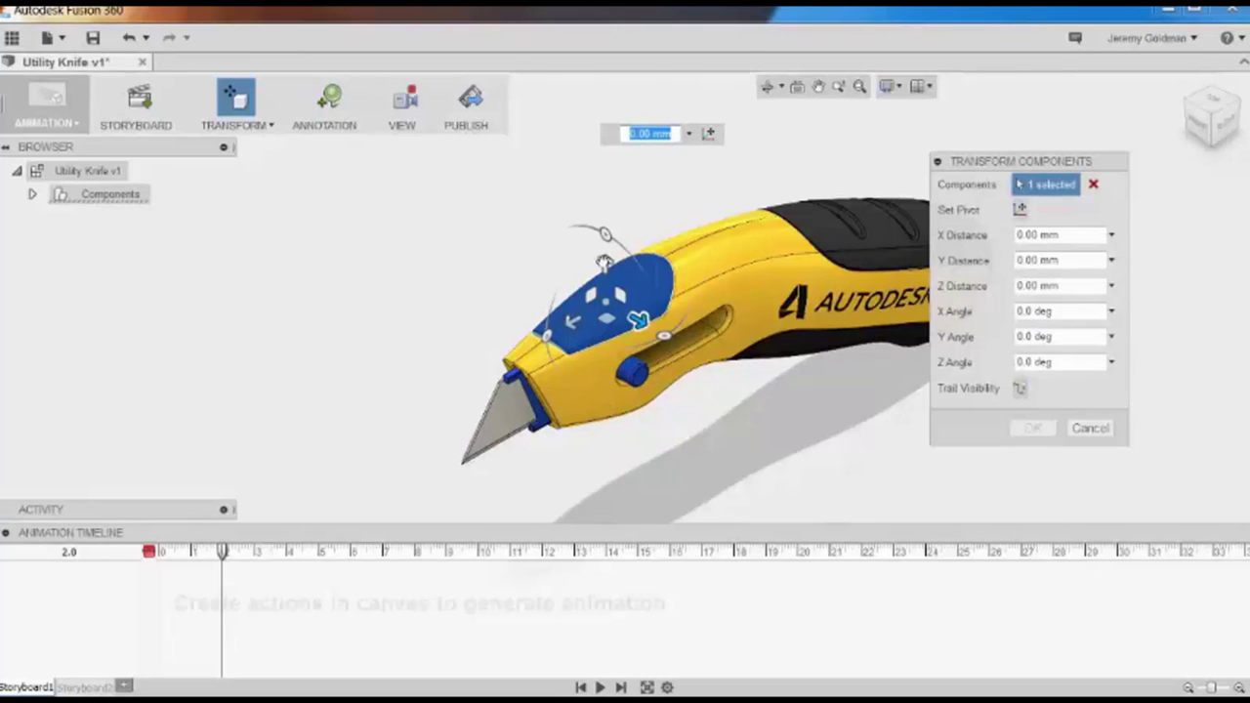
drag(605, 264, 606, 156)
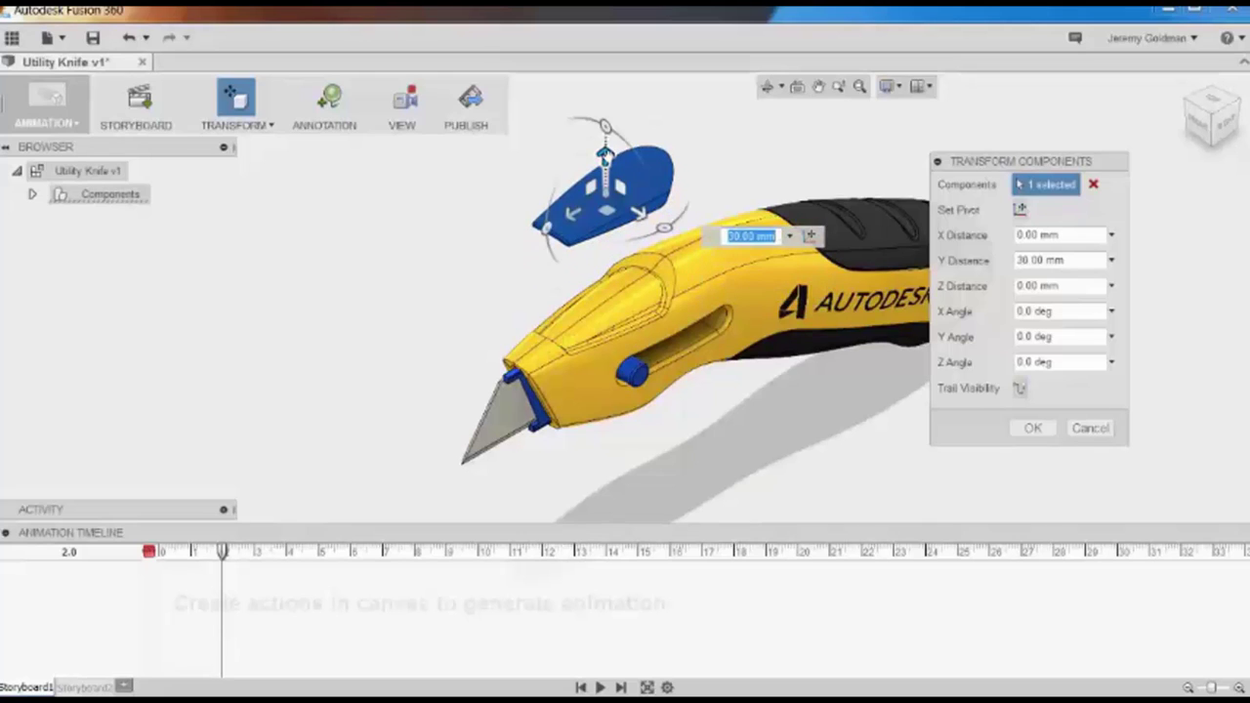
click(1032, 428)
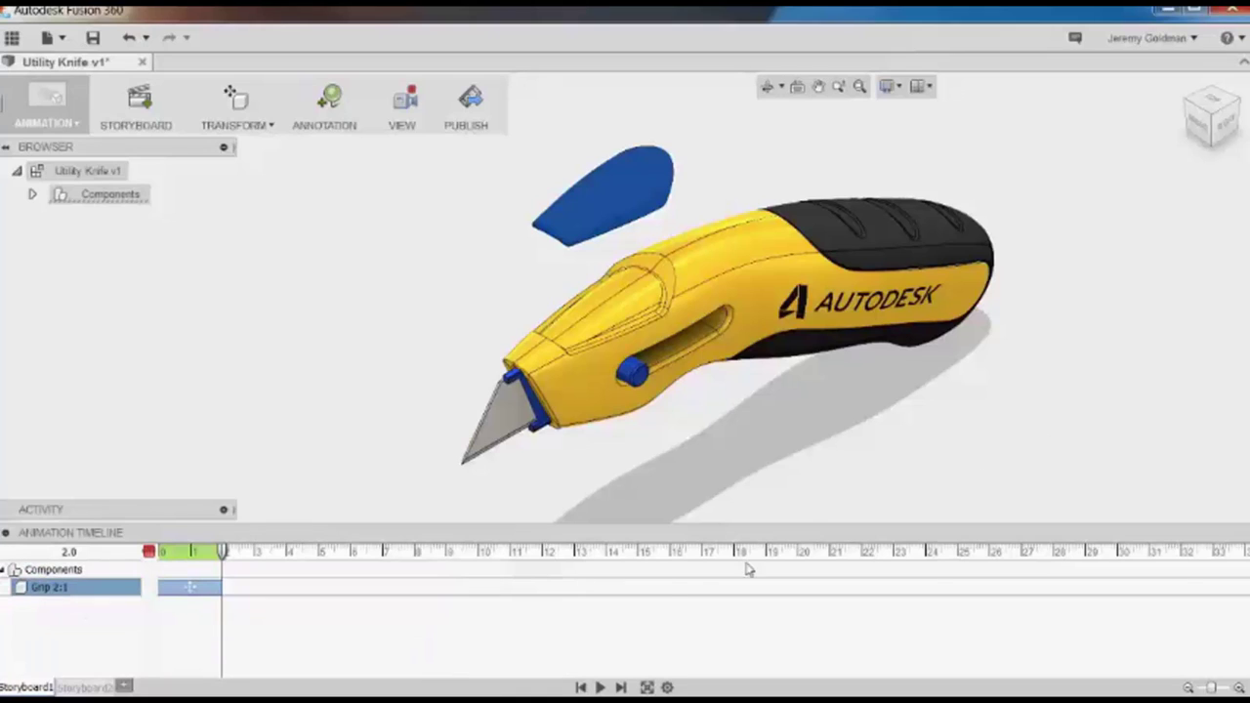
Add a Show/Hide action hiding the lifted grip at 2.0 s and replay the animation.
click(581, 688)
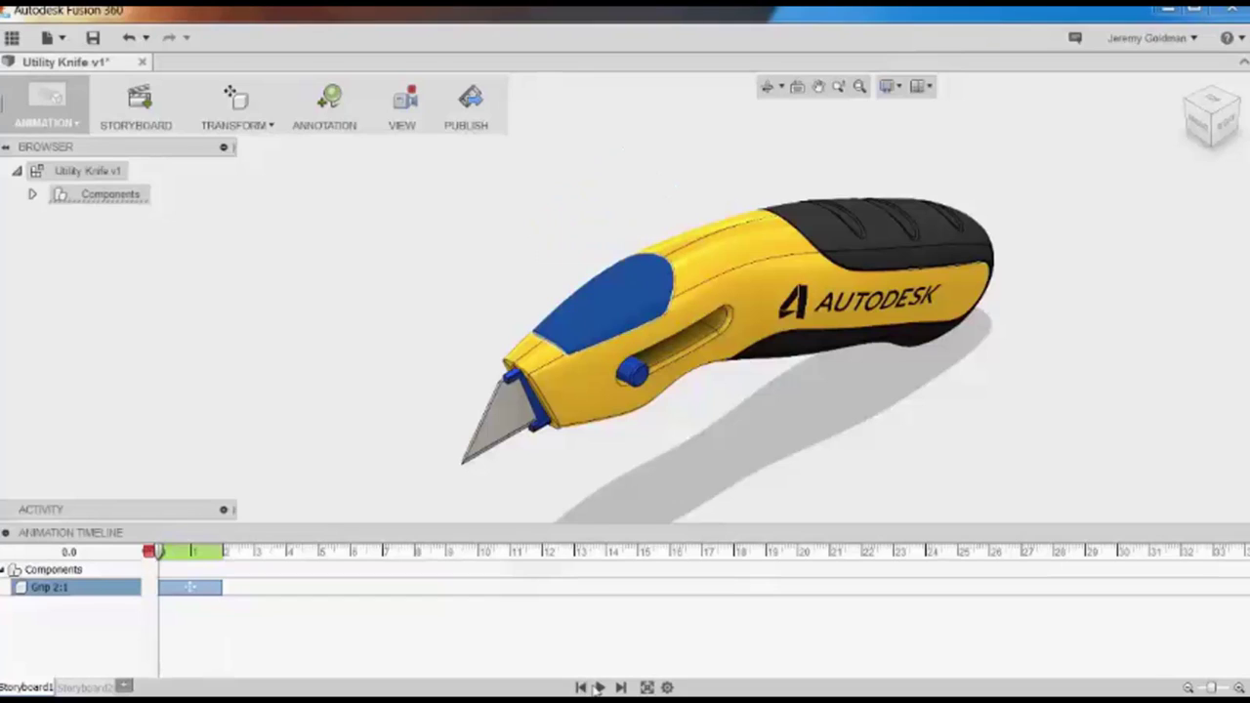
click(600, 688)
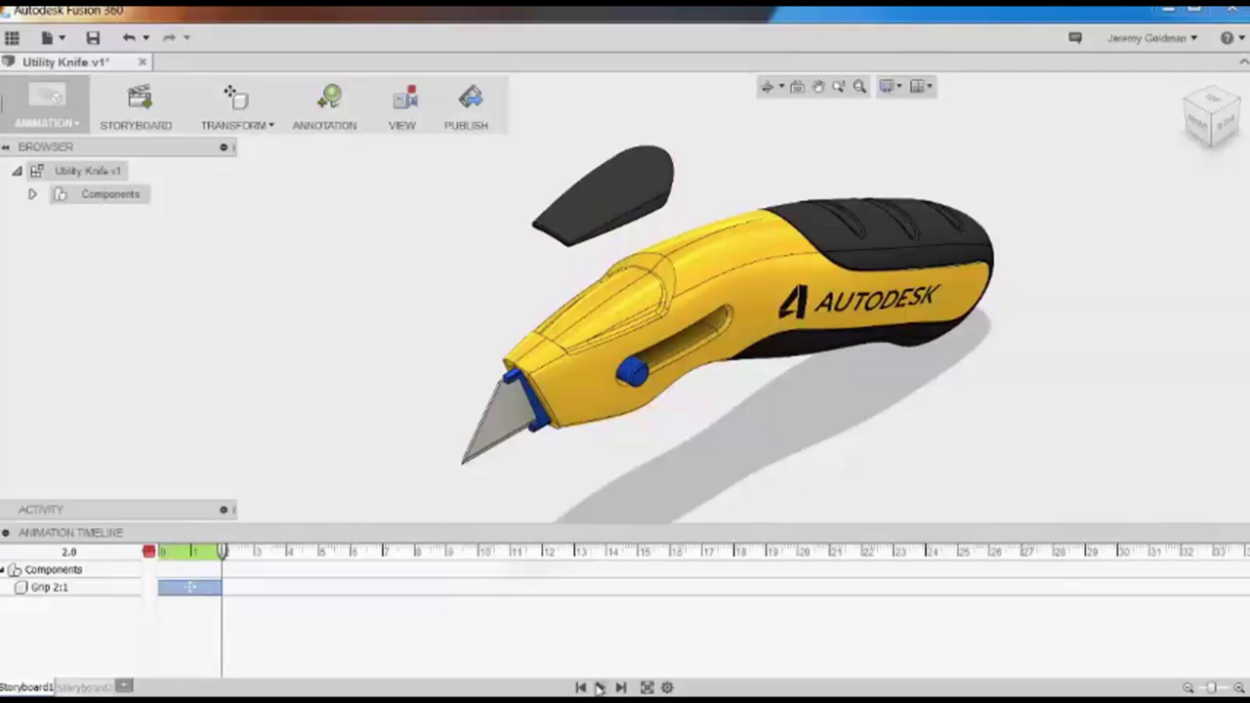
click(622, 202)
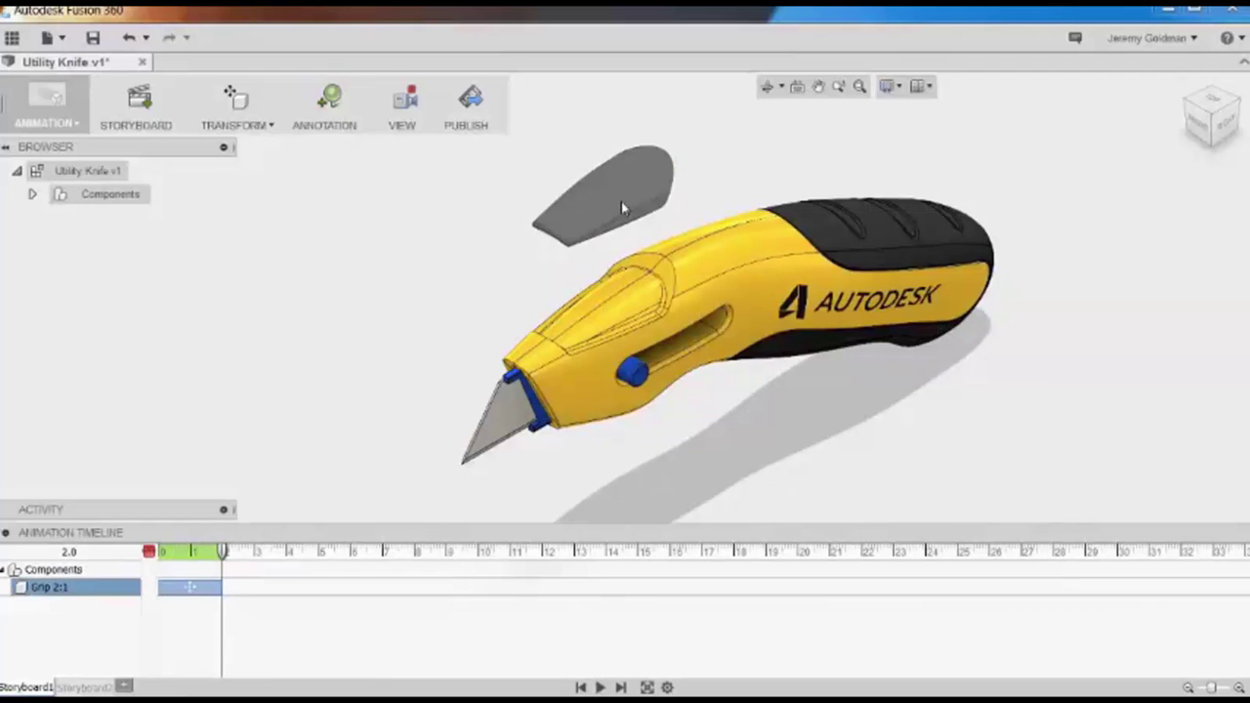
right_click(621, 202)
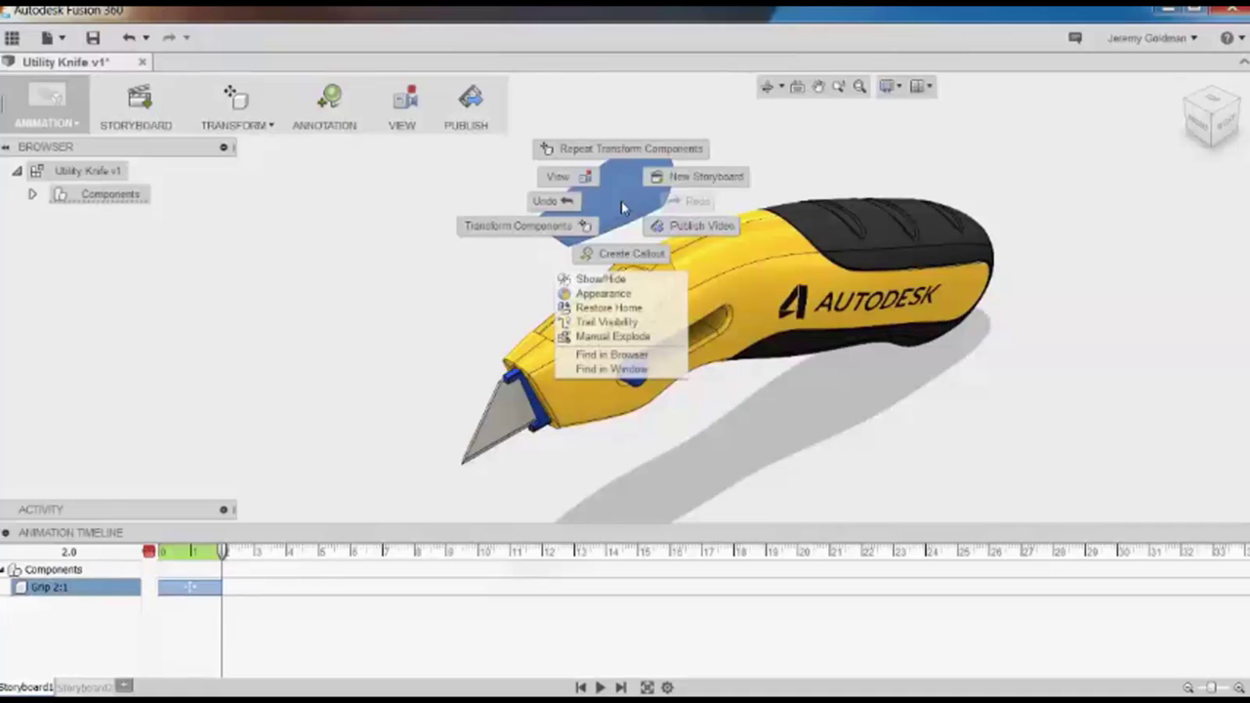
click(598, 280)
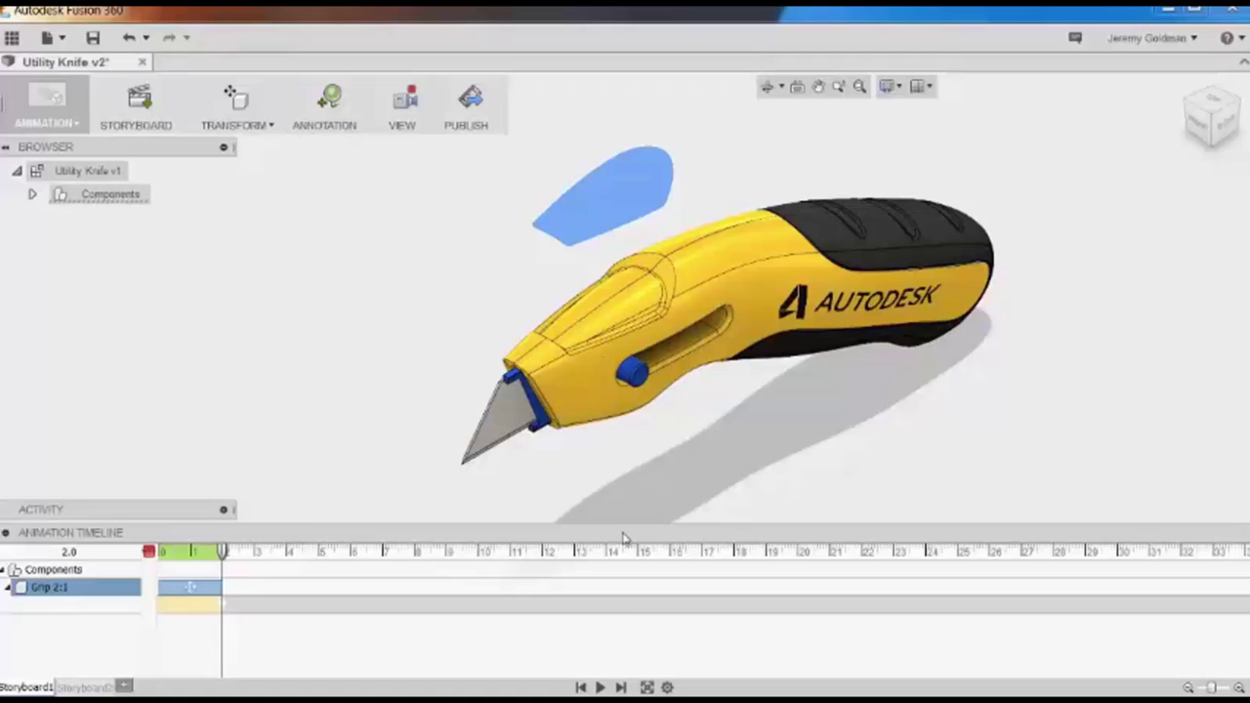
click(599, 687)
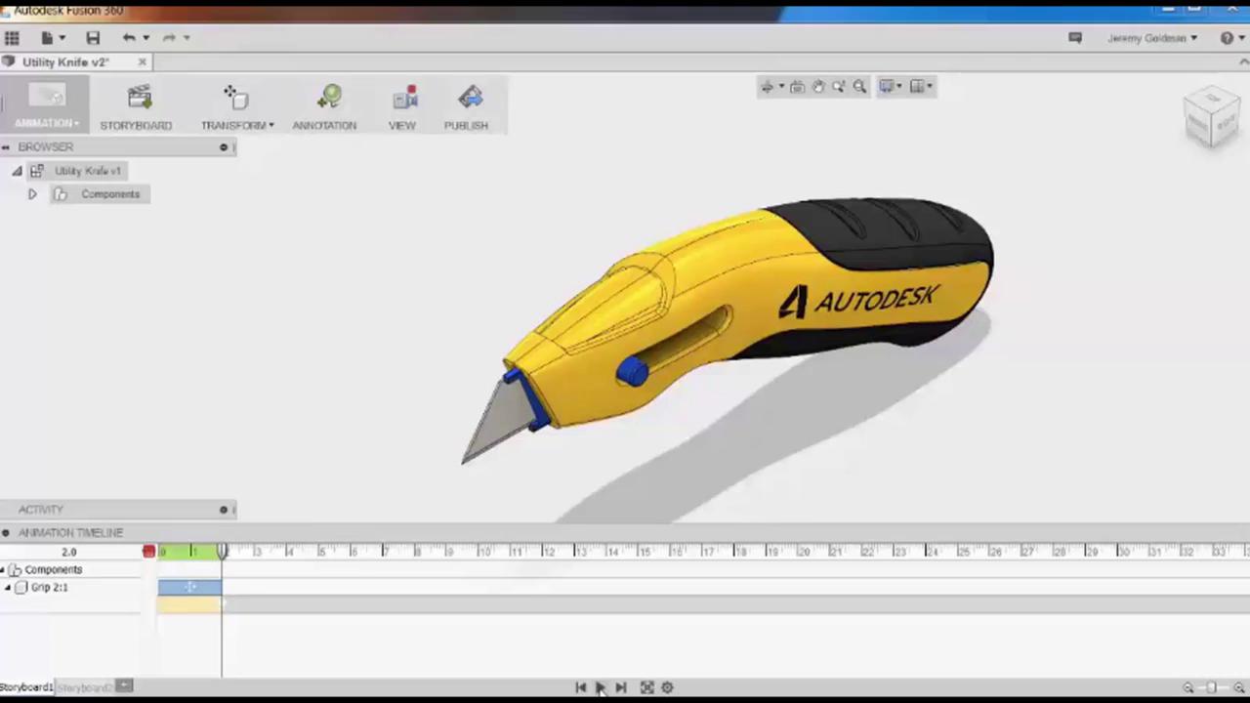
Undo, then stretch the grip's hide action to about 3.4 s and slide it earlier.
key(ctrl+z)
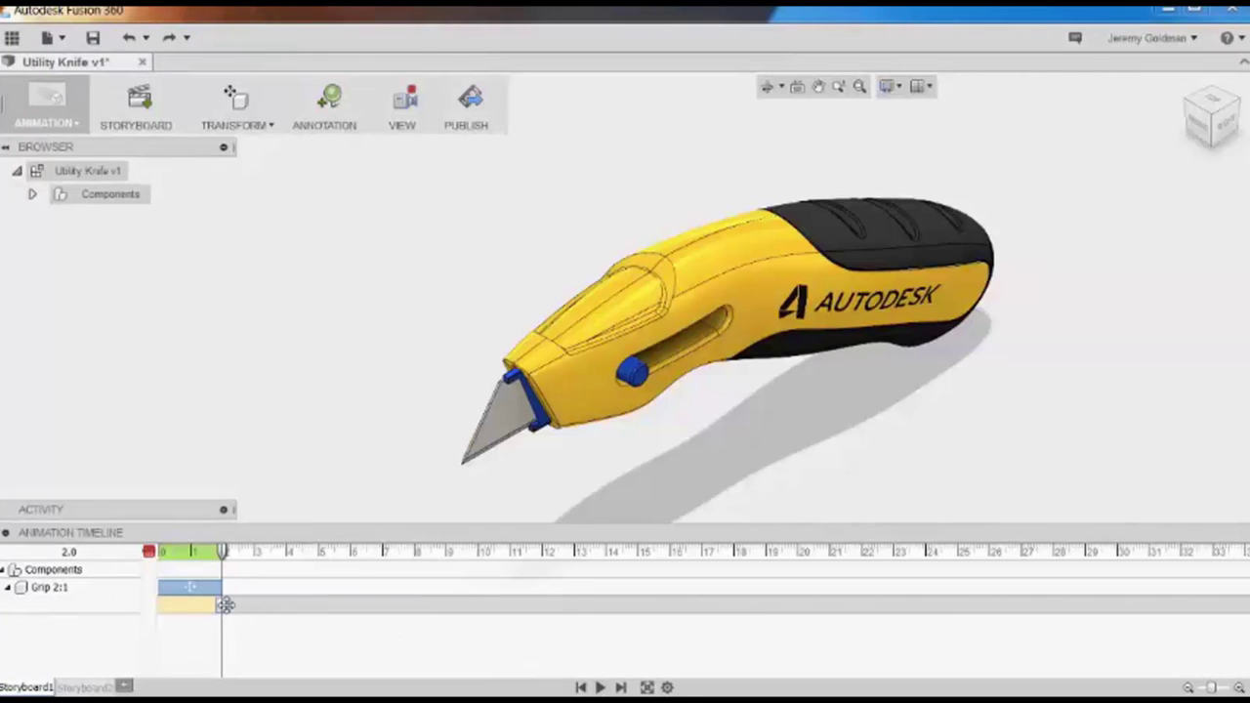
drag(225, 606, 261, 606)
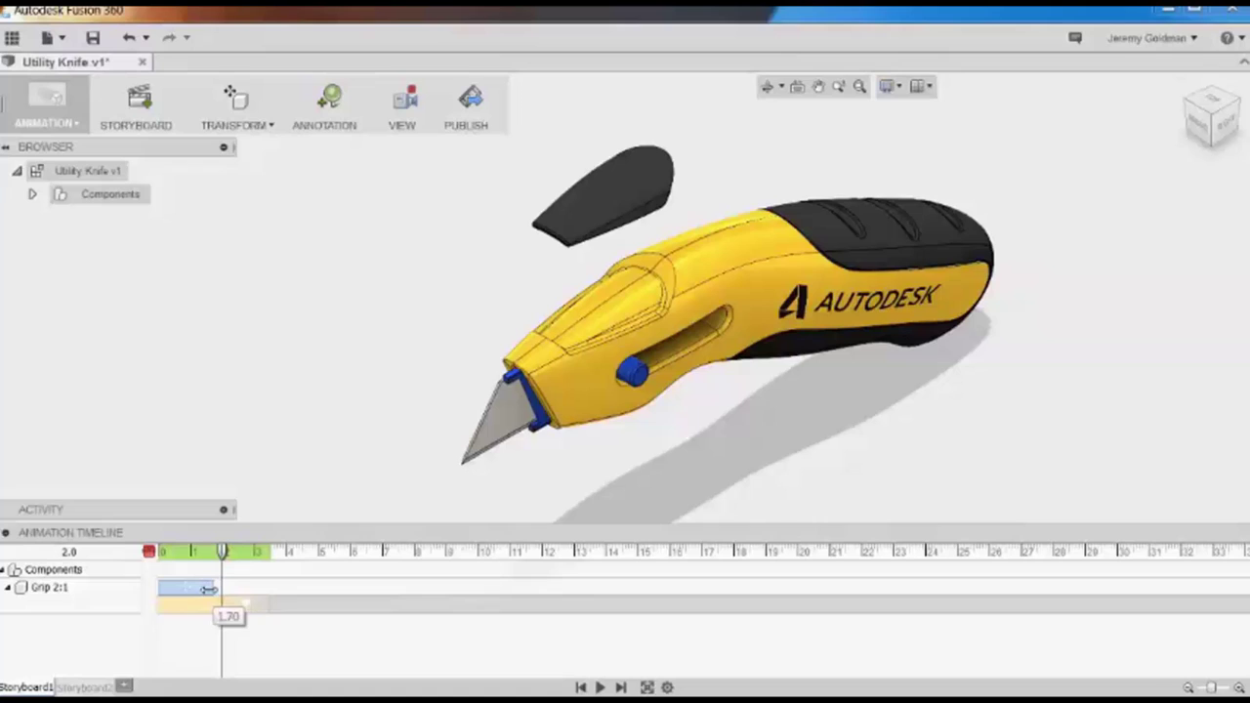
click(246, 603)
drag(247, 603, 231, 606)
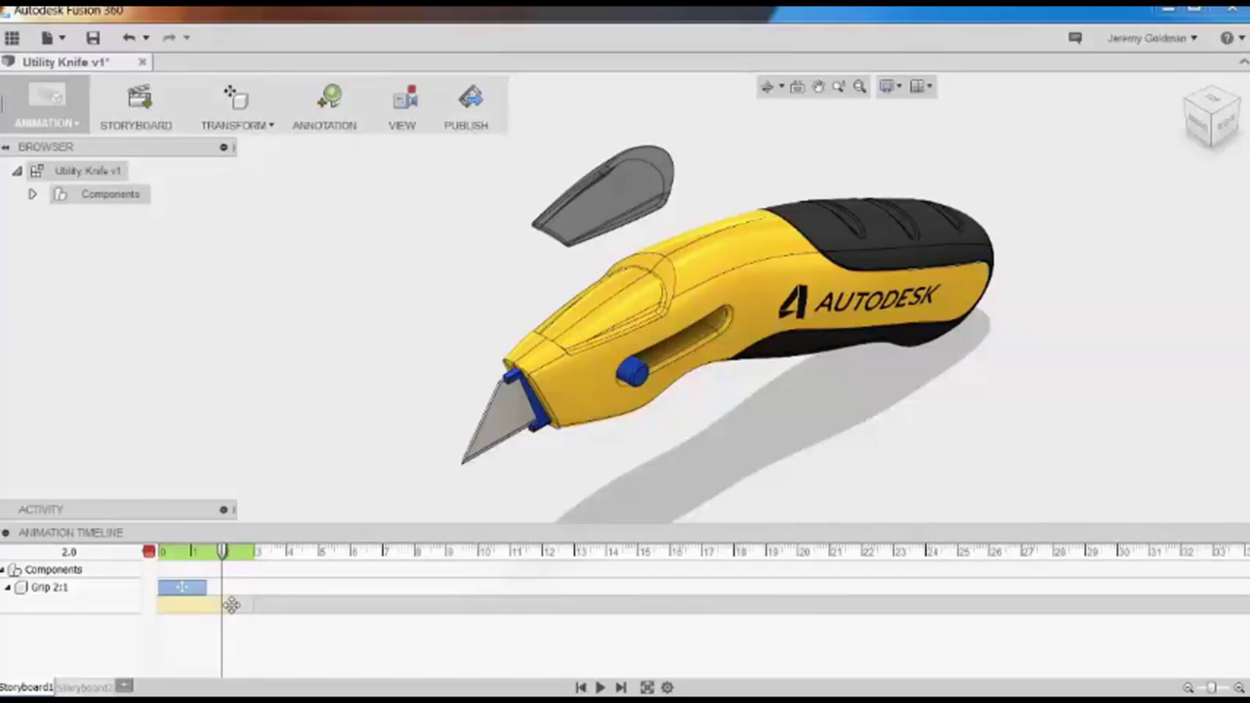
Hide the Left:1 body half and Blade Cradle:1 with Show/Hide actions.
right_click(567, 404)
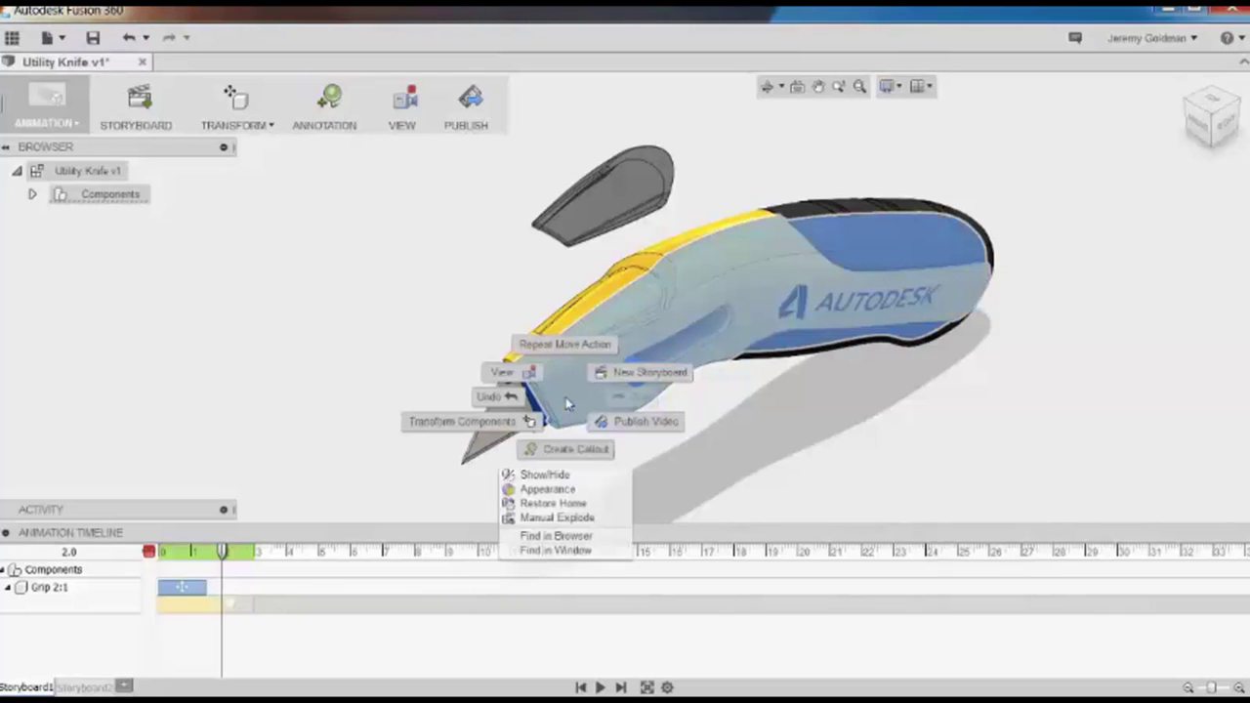
click(562, 477)
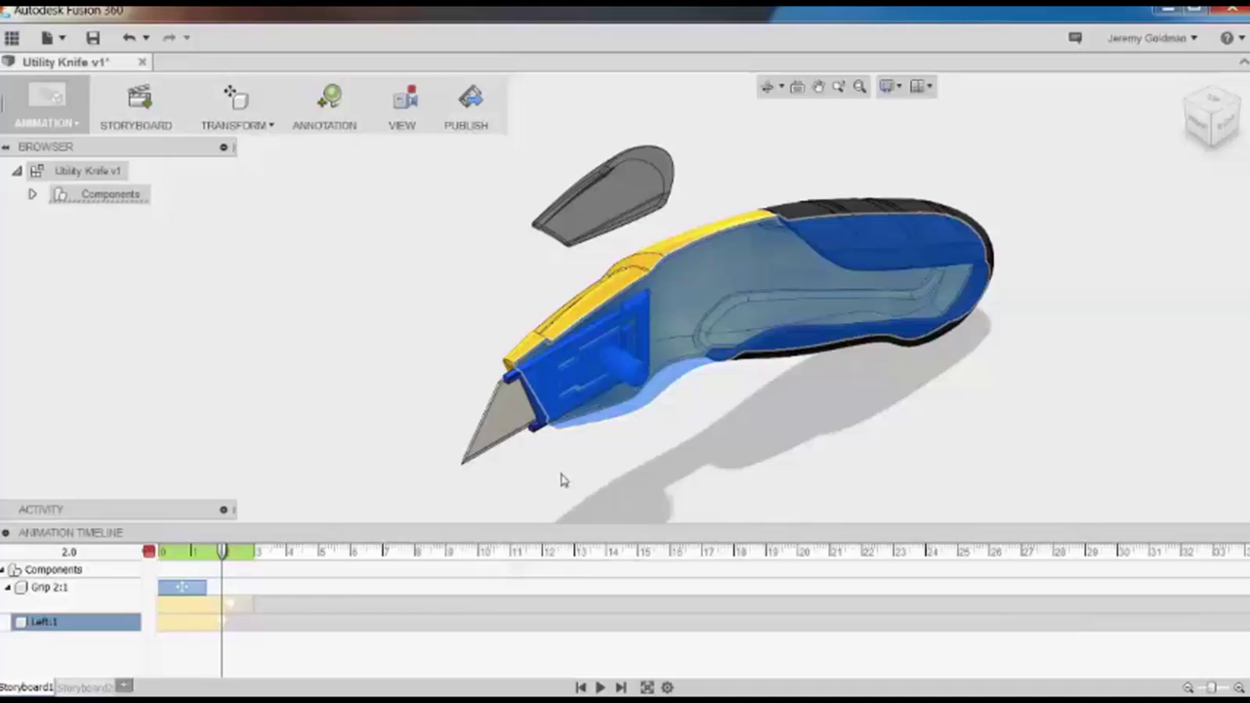
click(539, 428)
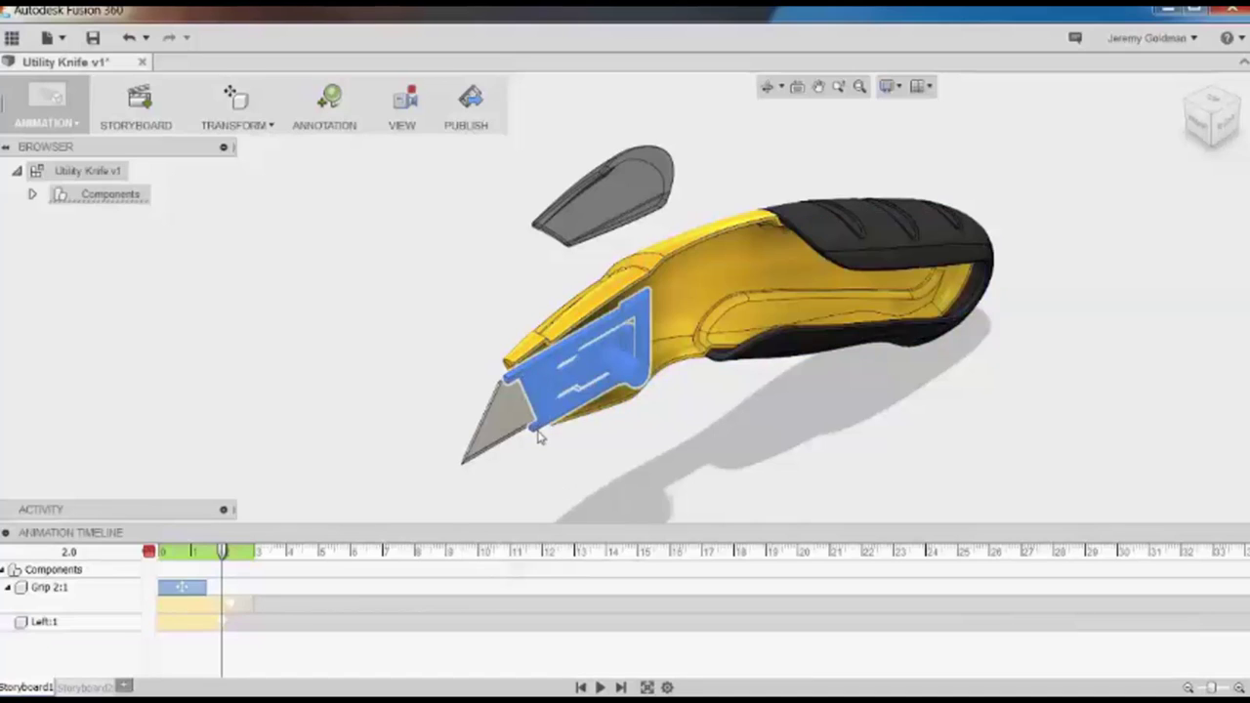
right_click(544, 408)
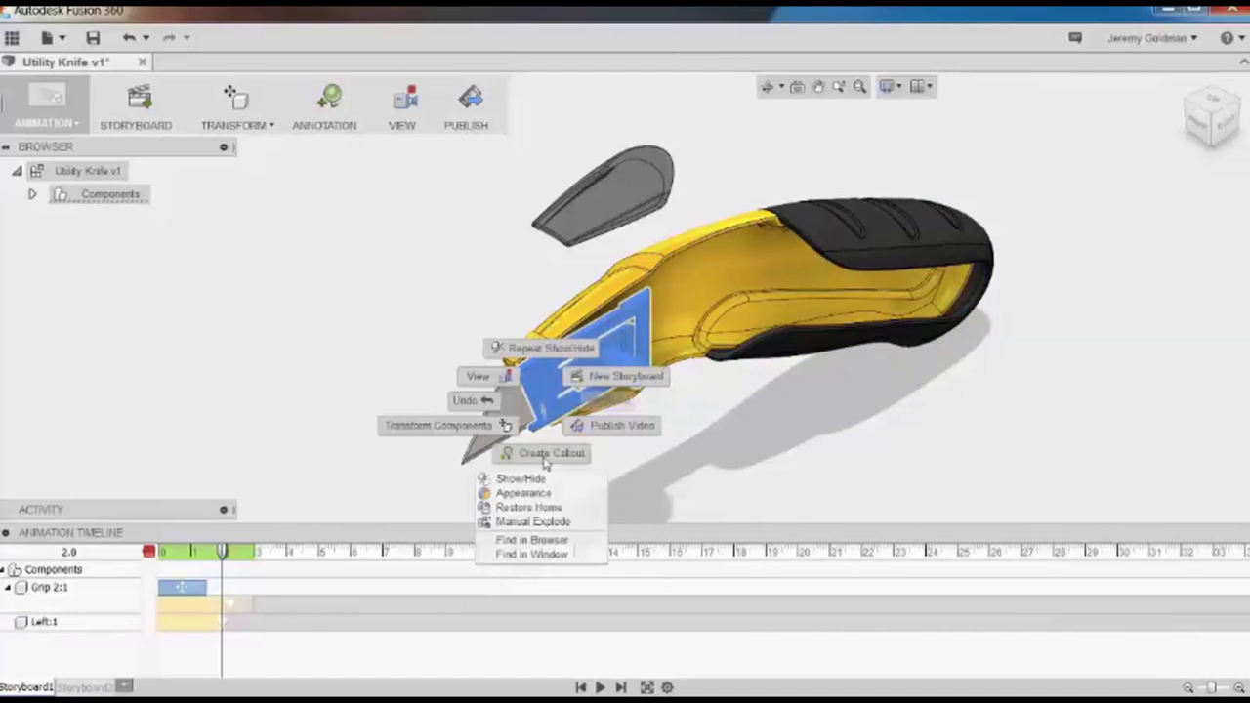
click(521, 479)
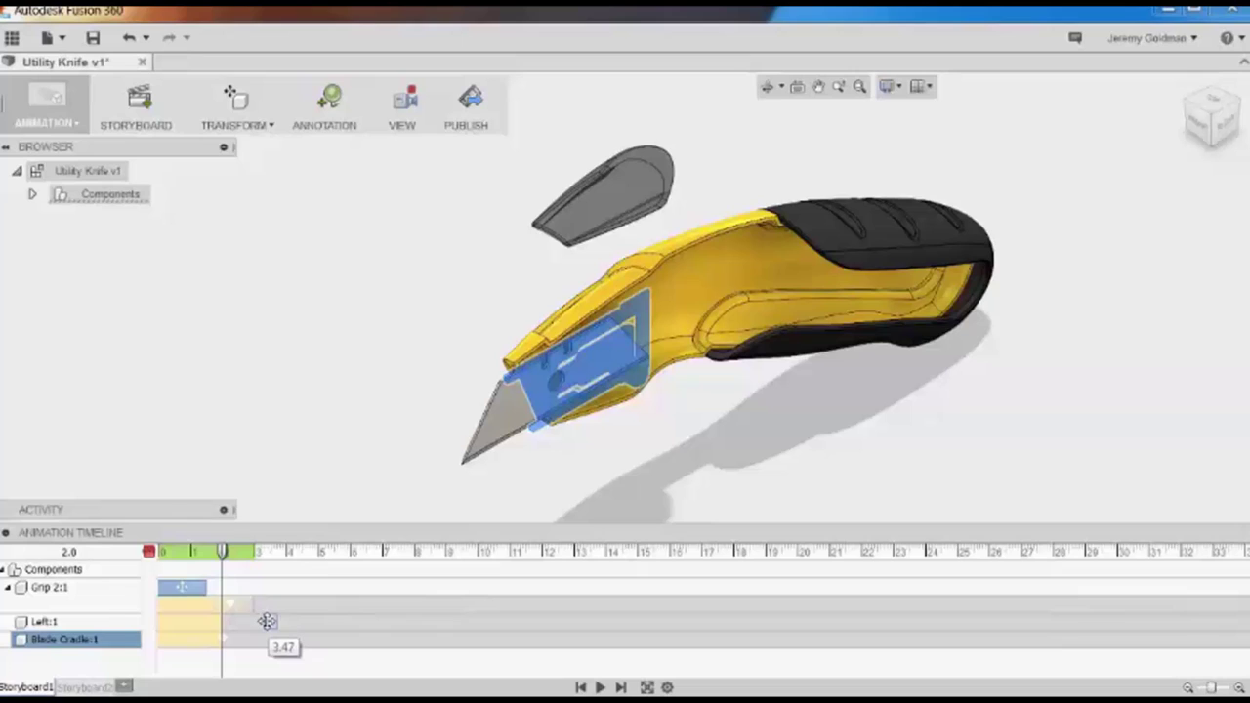
Lengthen the Left:1 and Blade Cradle:1 hide bars to run from about 3.5 to 5.5 s.
click(266, 621)
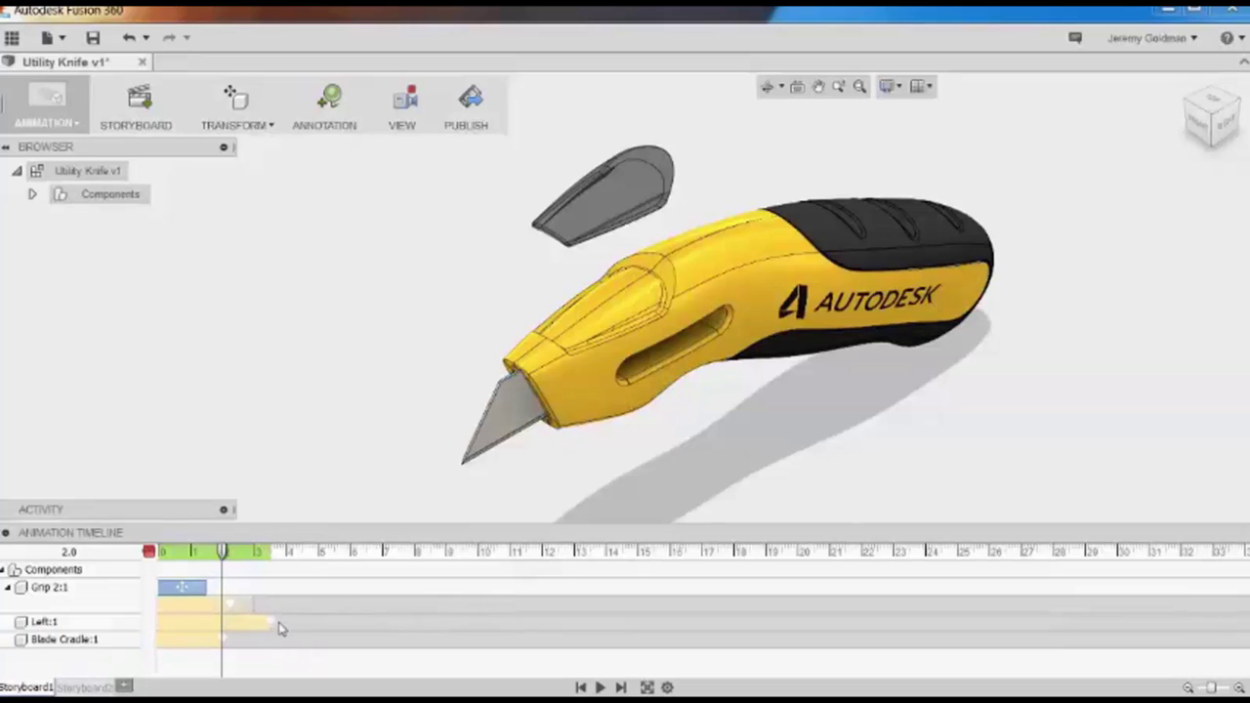
drag(272, 623, 332, 626)
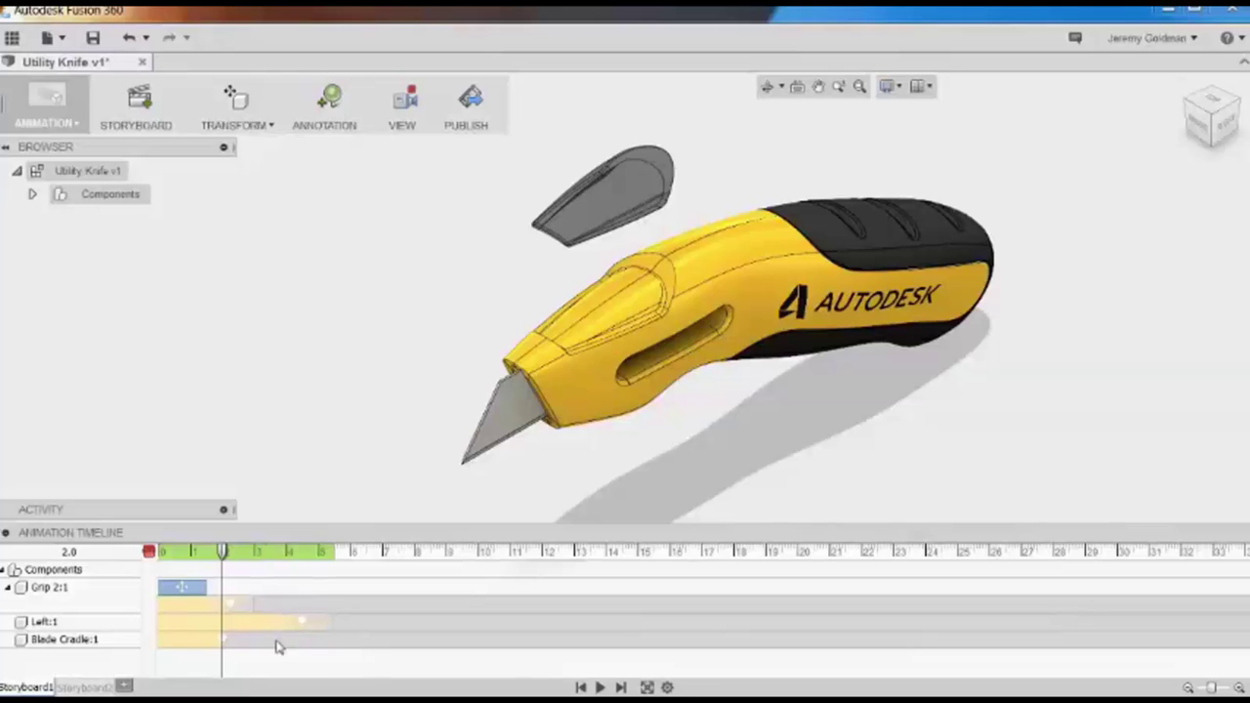
drag(223, 640, 334, 640)
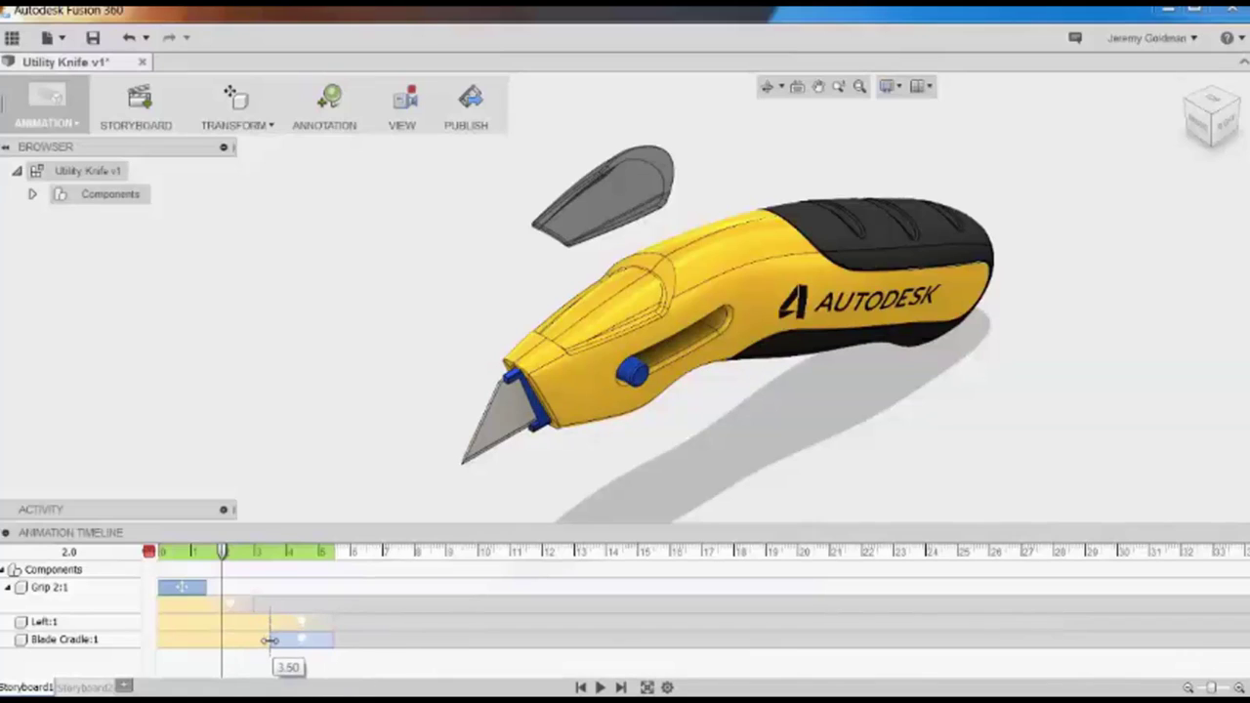
click(342, 640)
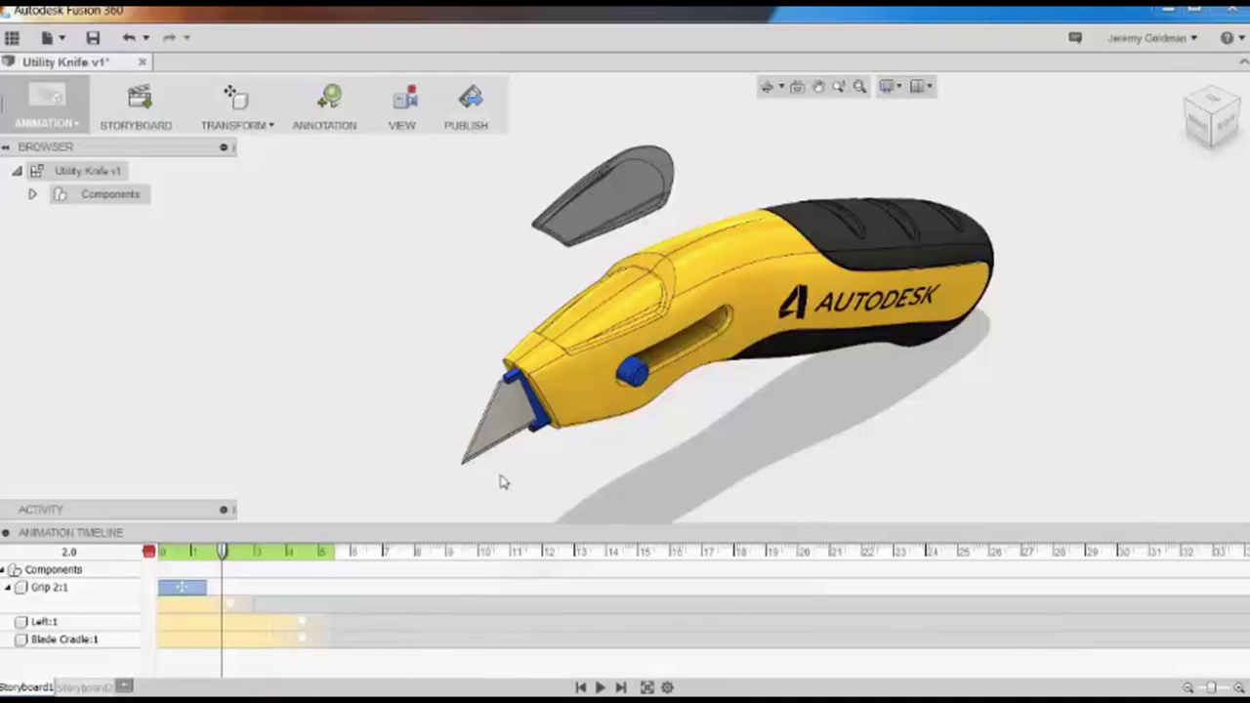
Zoom the camera onto the blade, shift the View action to about 3.4–6.6 s, and scrub to 5.5 s.
scroll(502, 474, up, 4)
scroll(498, 464, up, 3)
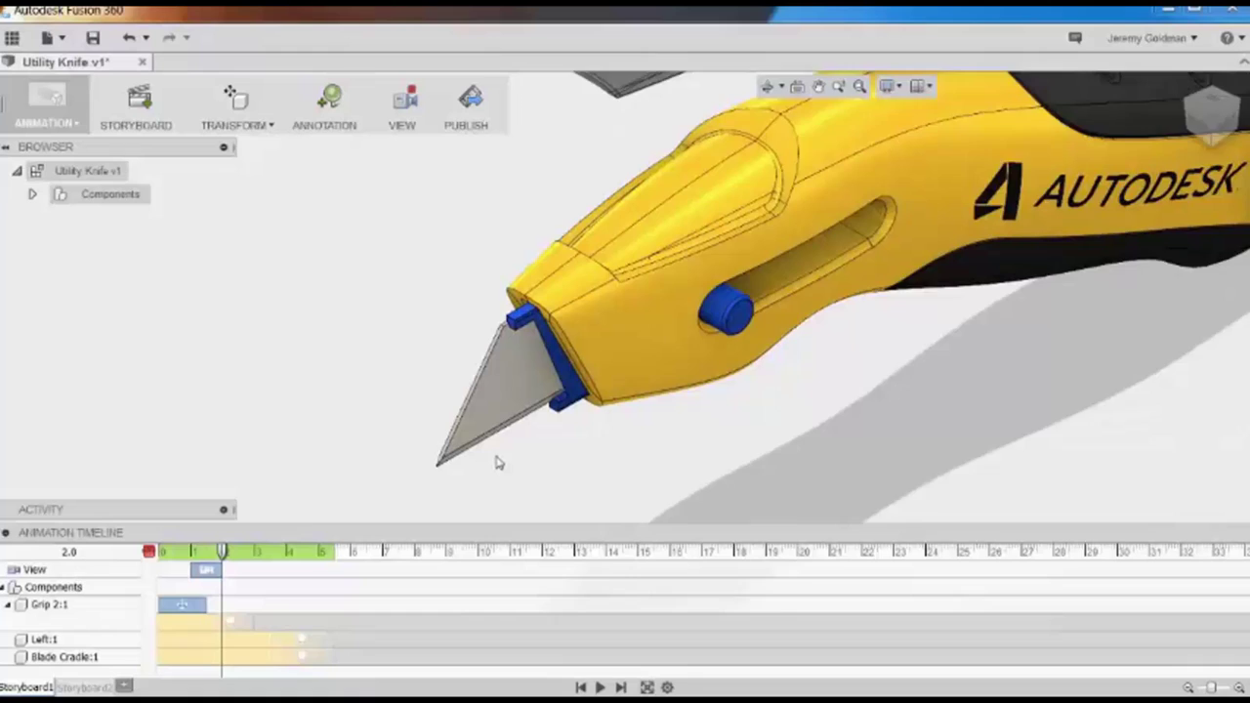
middle_drag(497, 463, 519, 424)
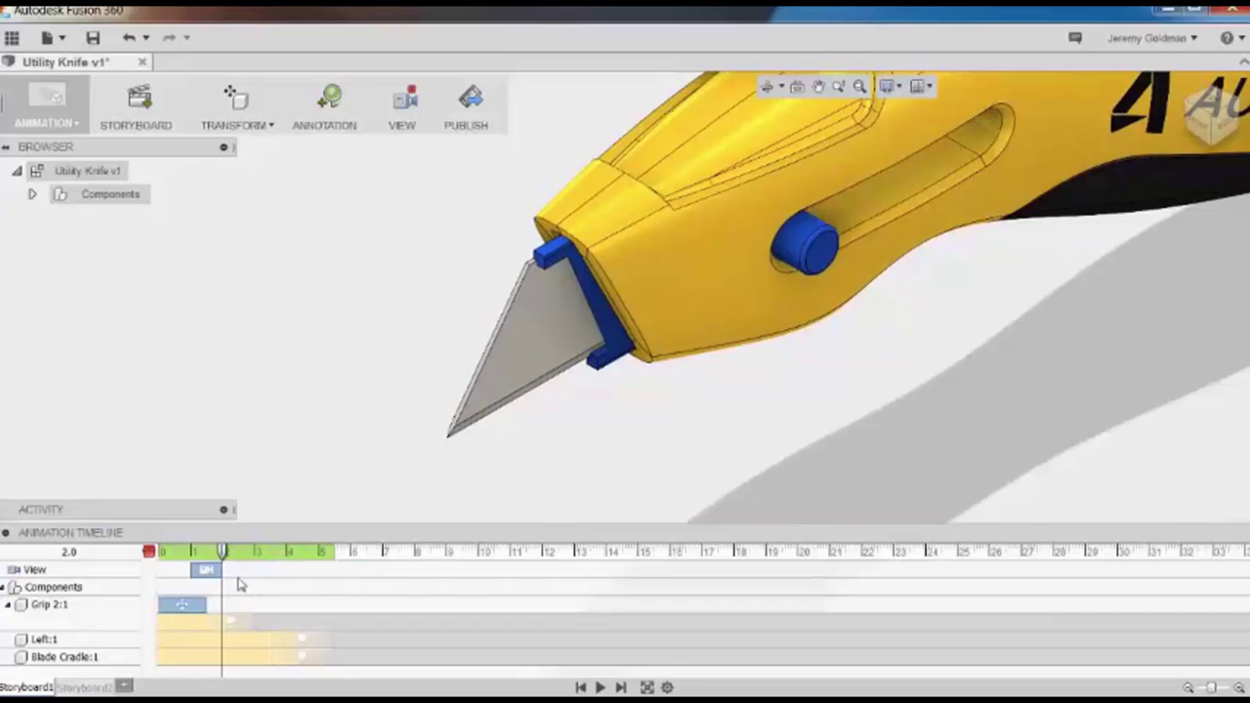
drag(205, 571, 369, 571)
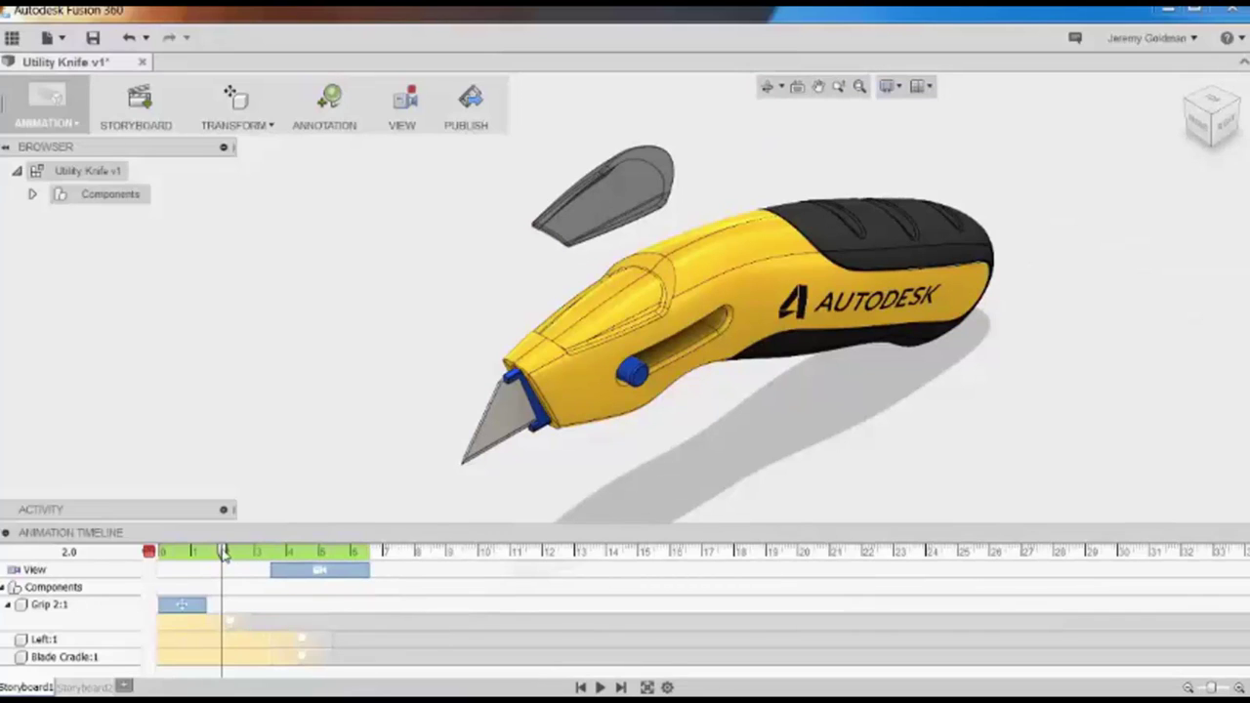
drag(223, 553, 334, 552)
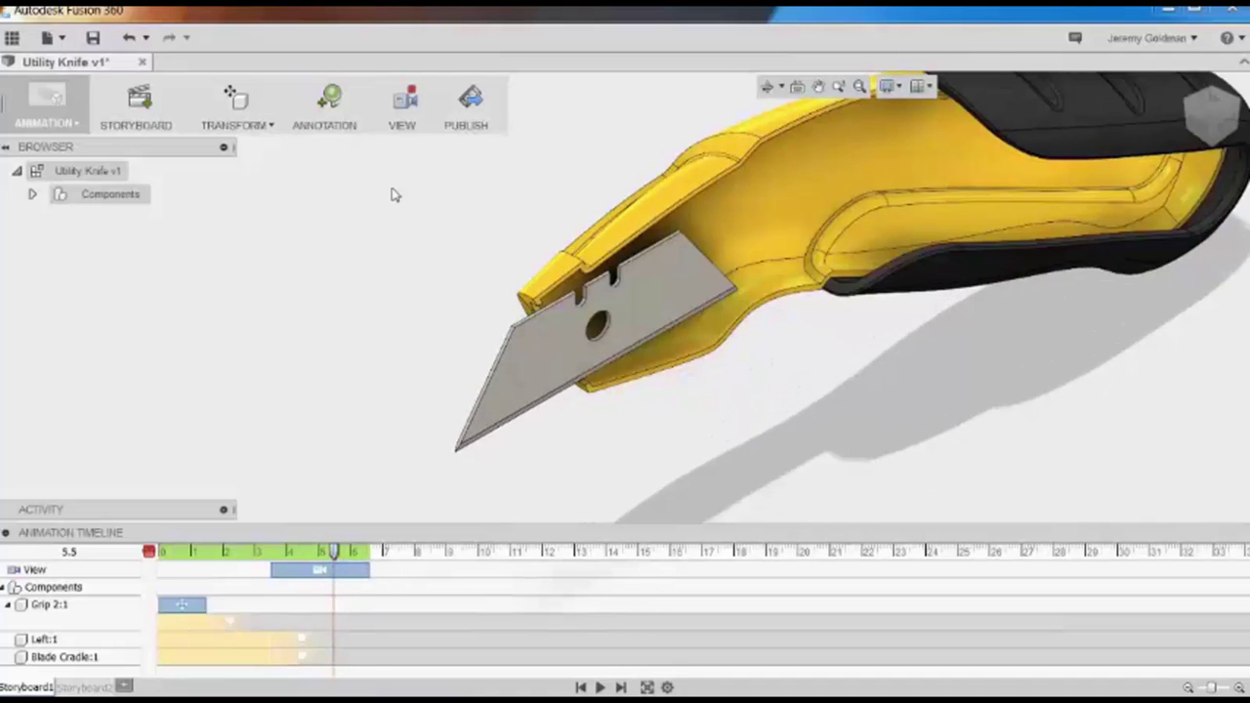
Pin a callout reading 'Replace dull blade' to the blade face.
click(335, 101)
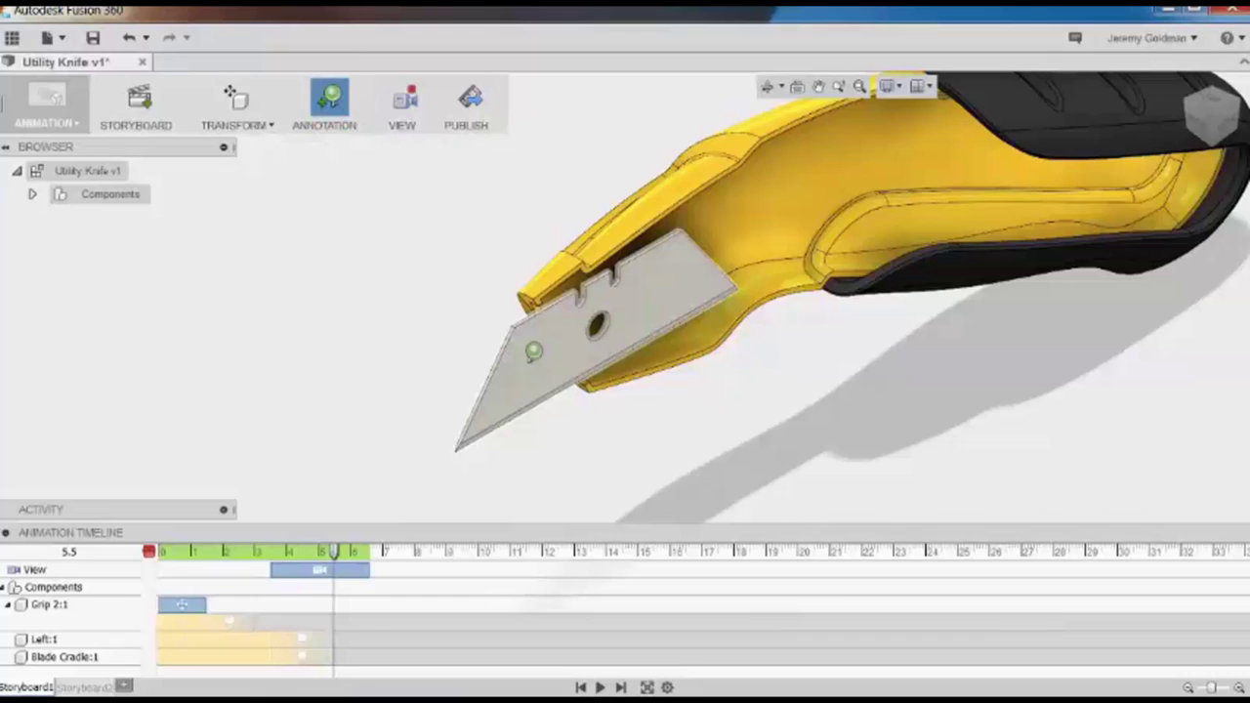
click(556, 349)
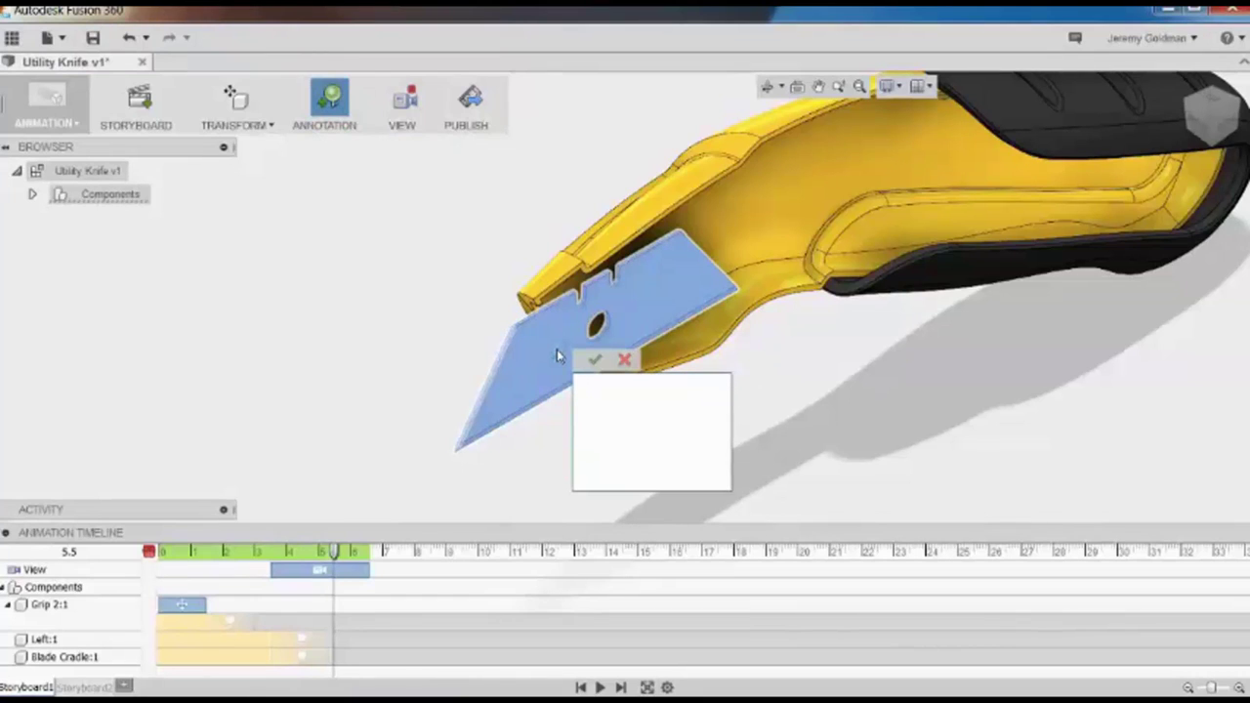
text(Replace dull )
text(blade)
click(595, 361)
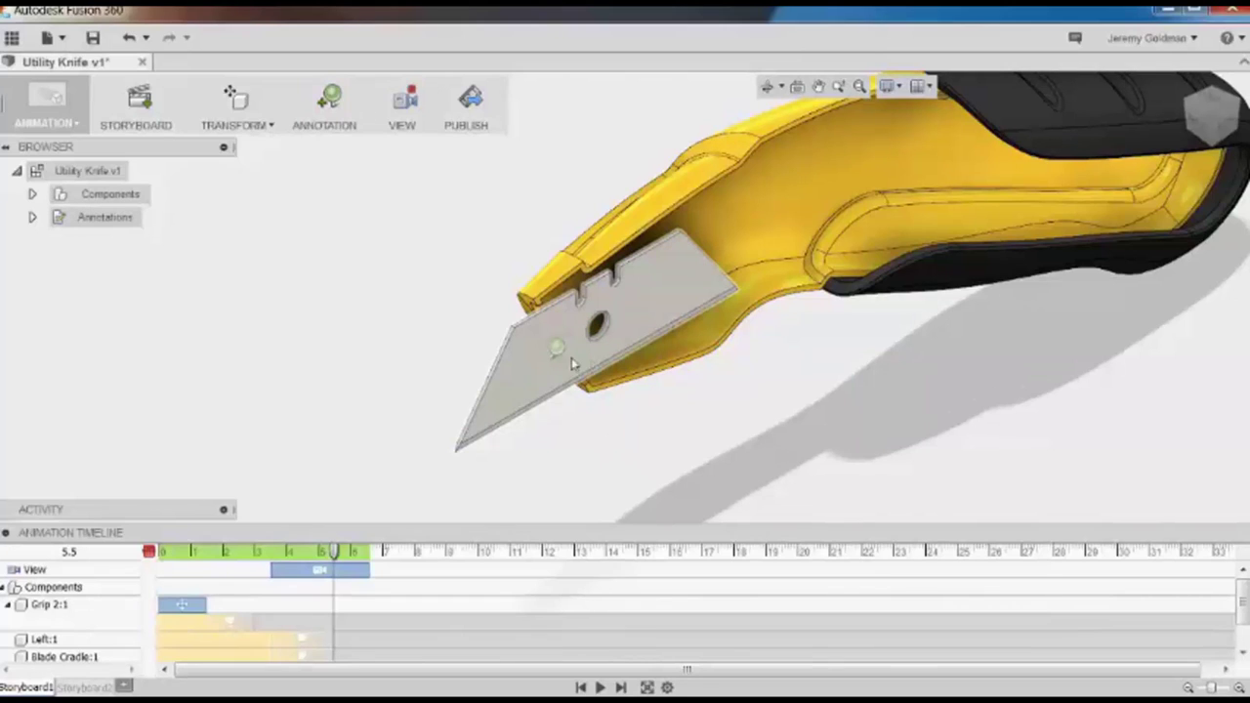
mouse_move(555, 354)
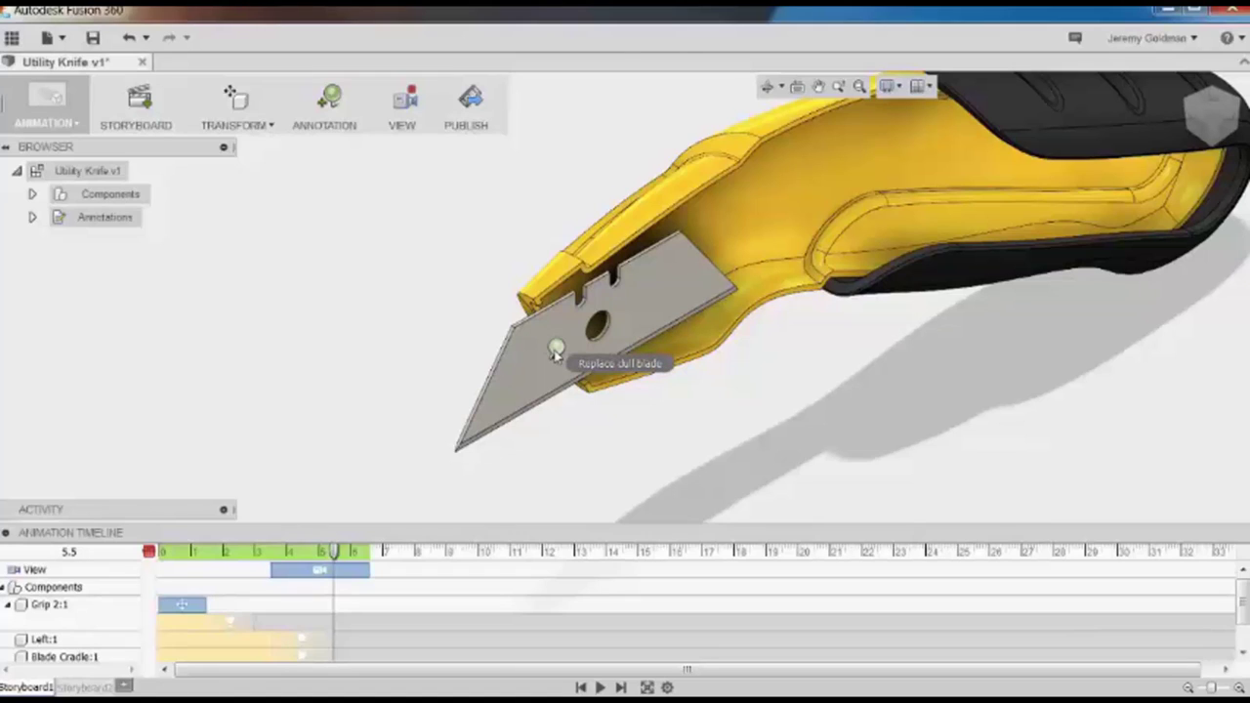
Replay the storyboard from the start to review the hidden parts, blade zoom and callout.
click(580, 688)
click(600, 688)
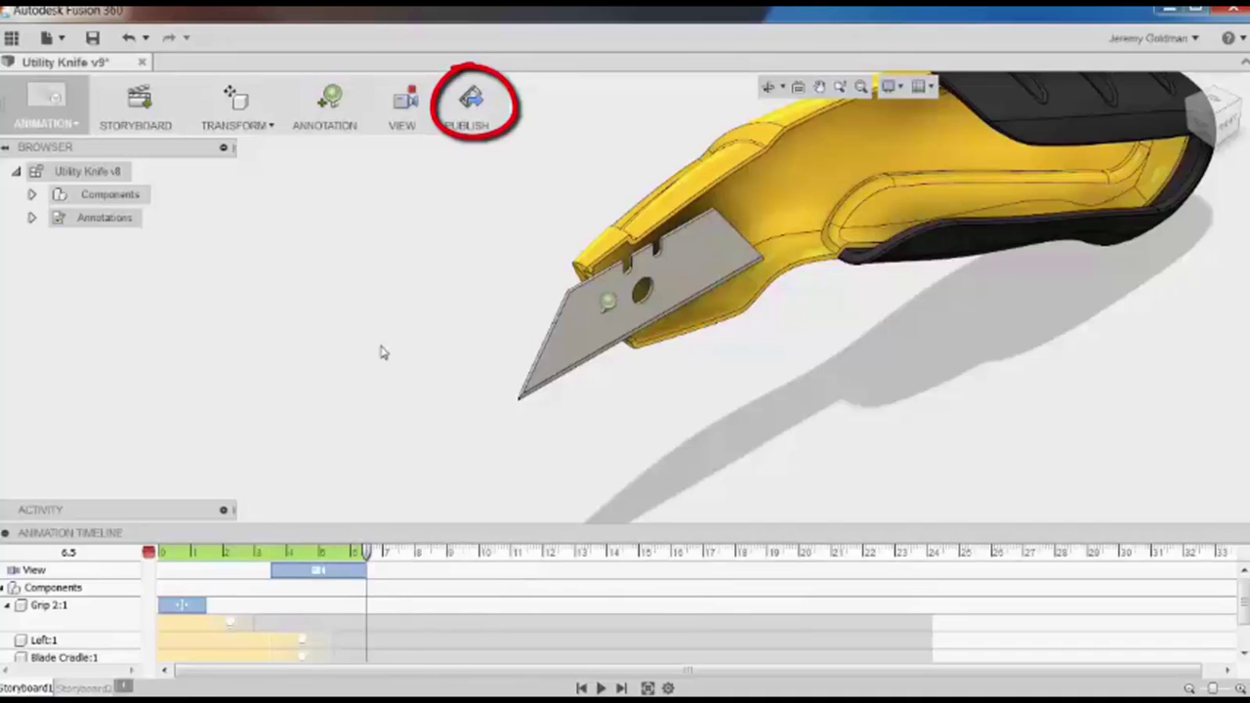
Publish a video of the Current Storyboard only, at Current Document Window Size.
click(471, 100)
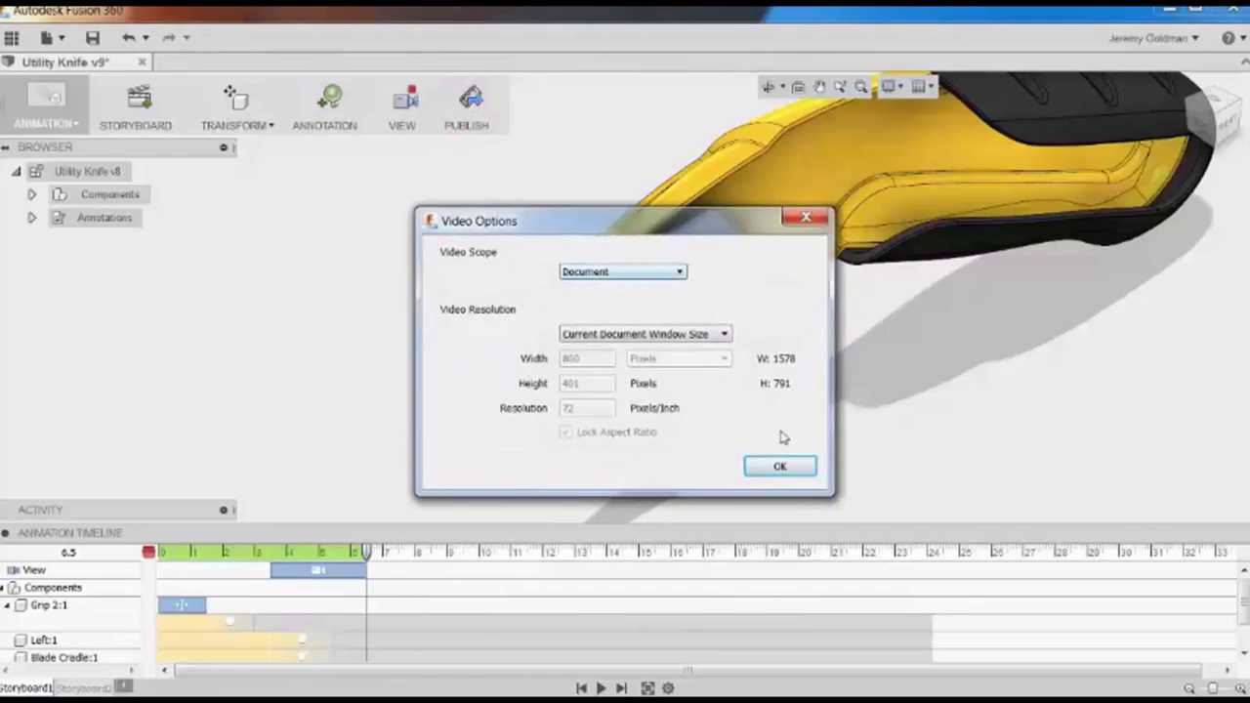
click(644, 270)
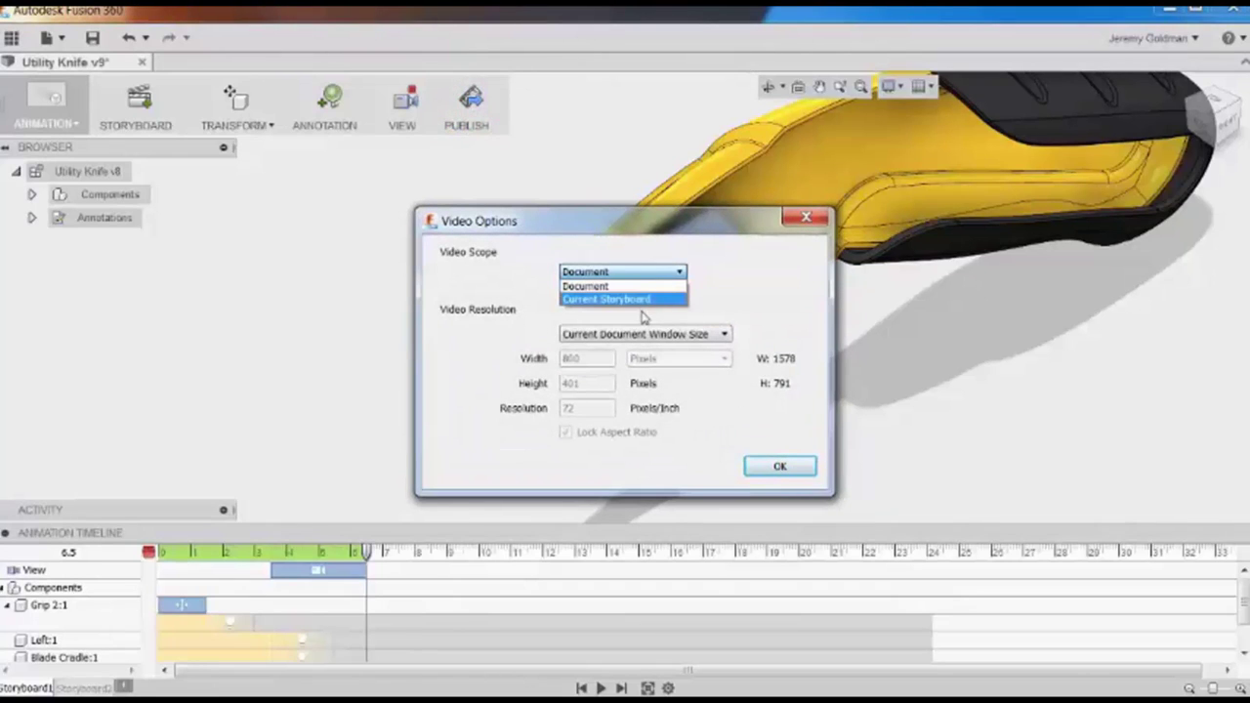
click(644, 300)
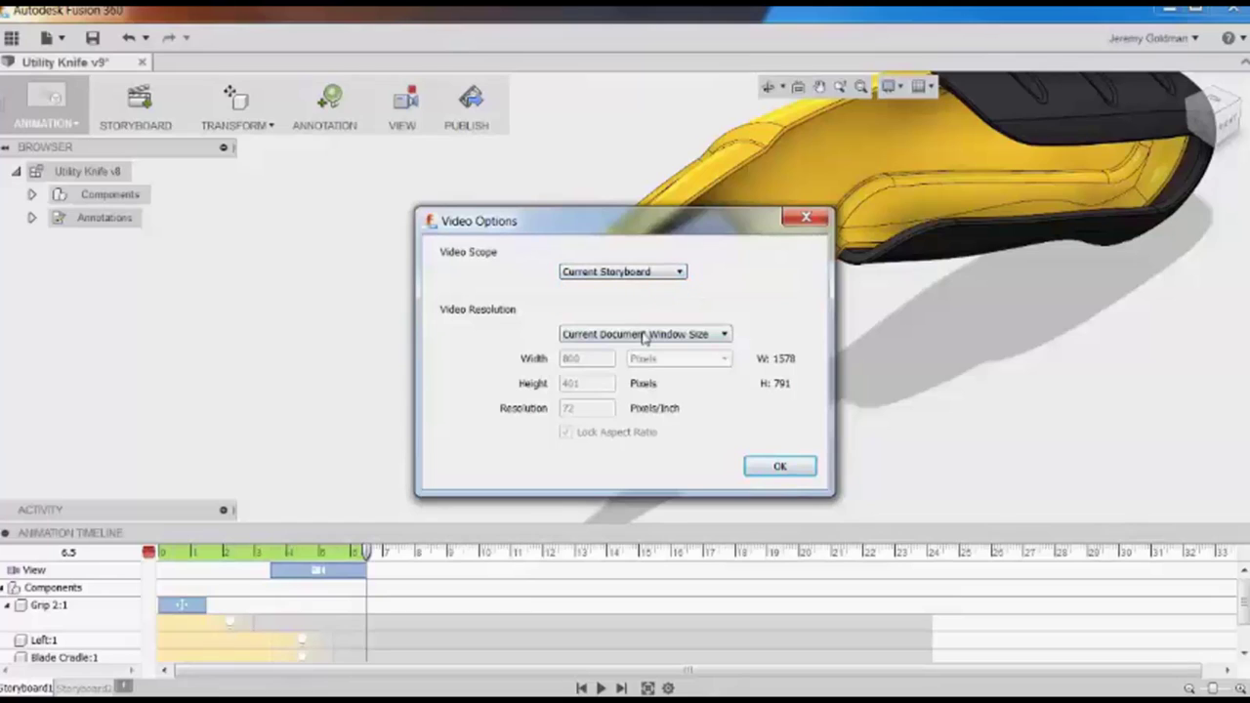
click(643, 335)
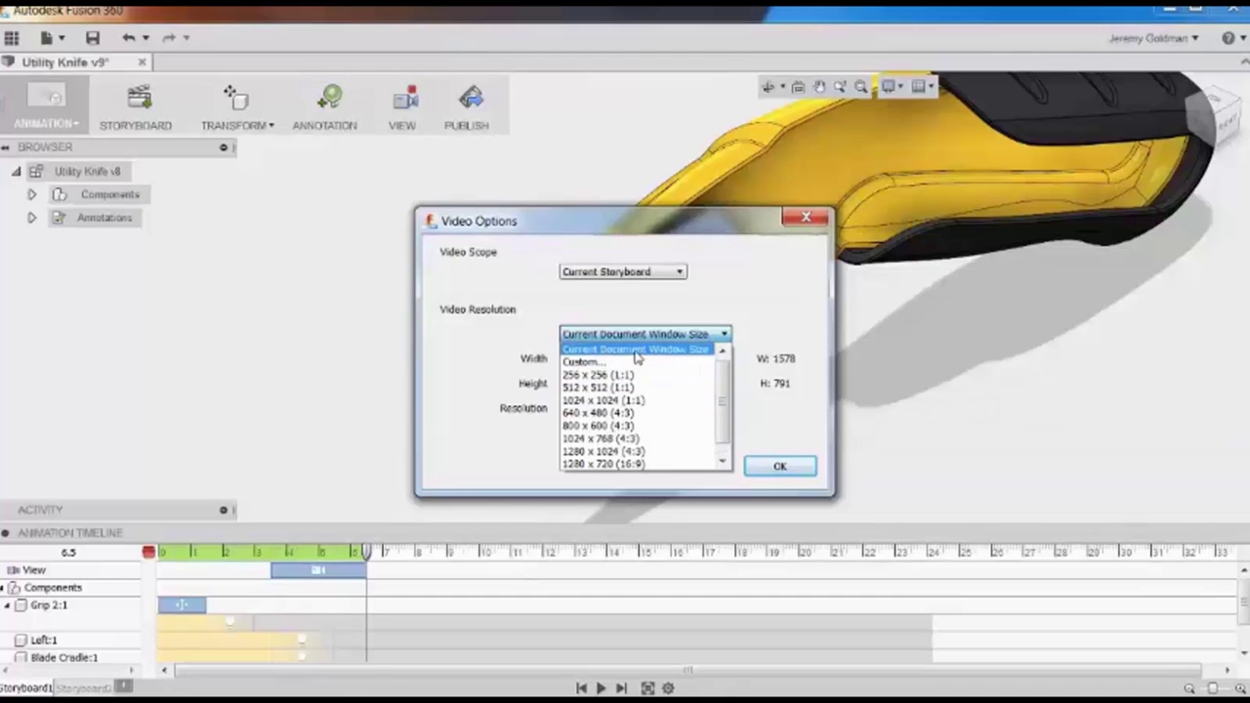
click(636, 352)
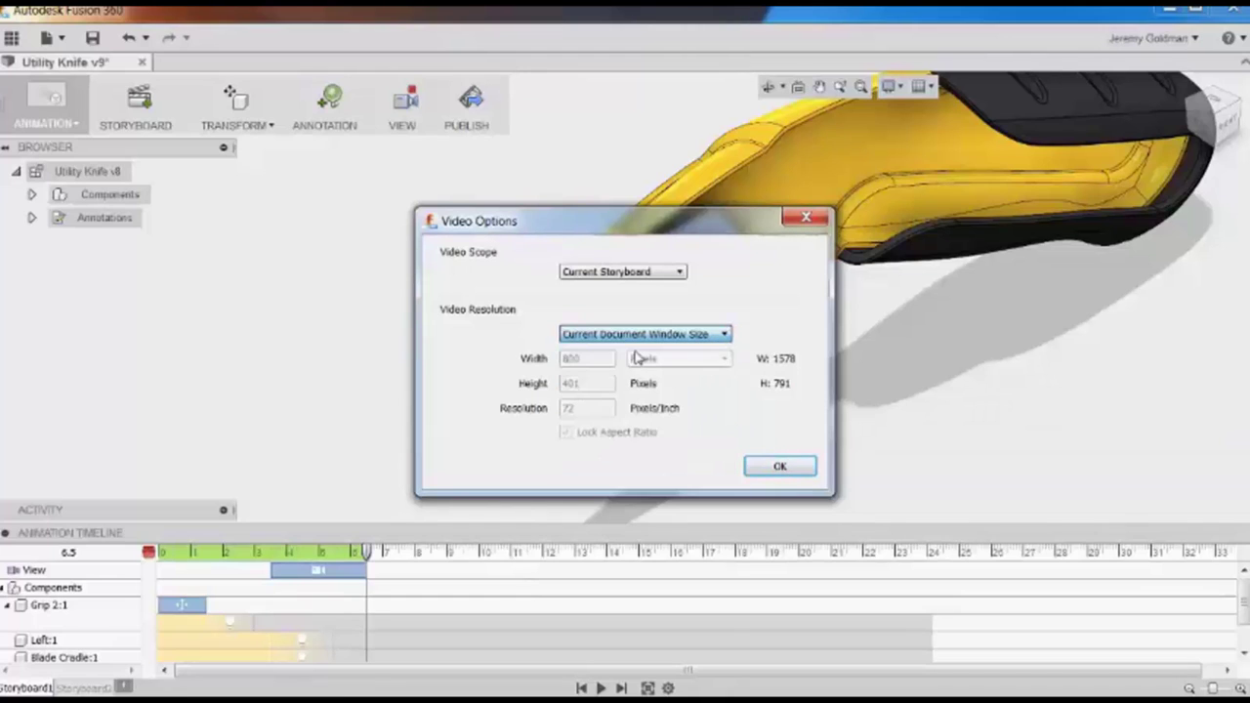
click(763, 469)
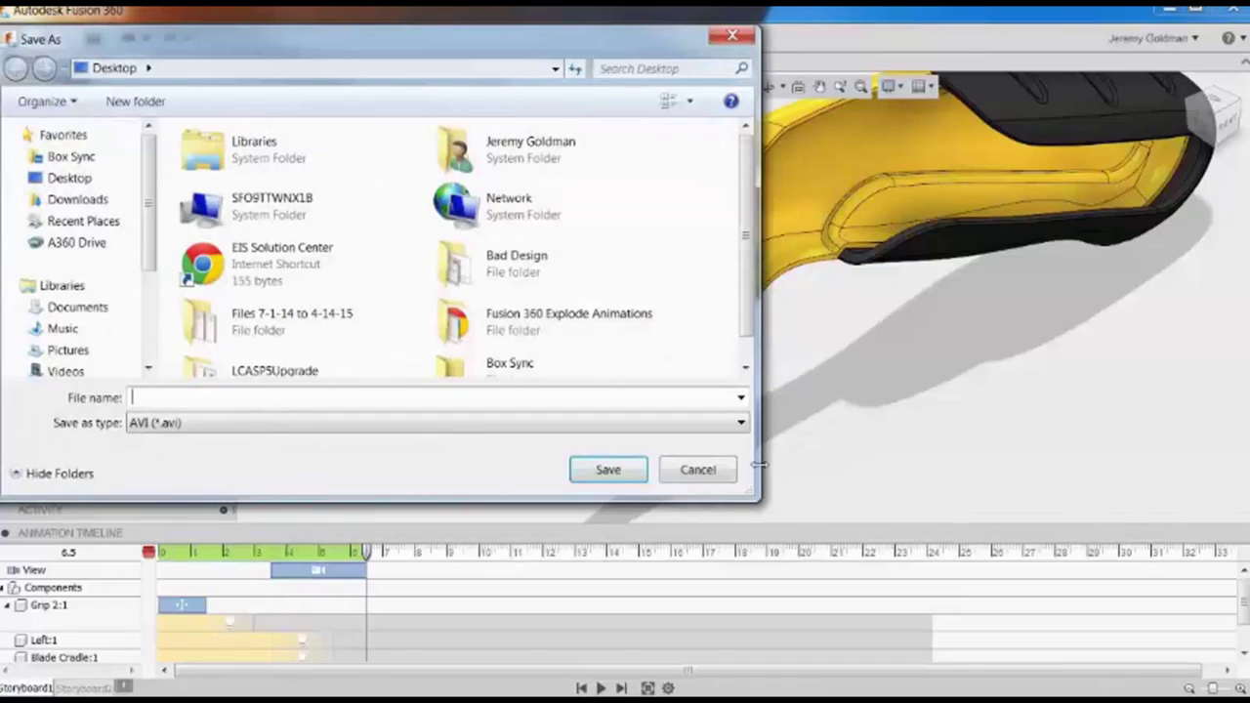
Enter 'utility knife animatio' as the AVI video's file name.
text(util)
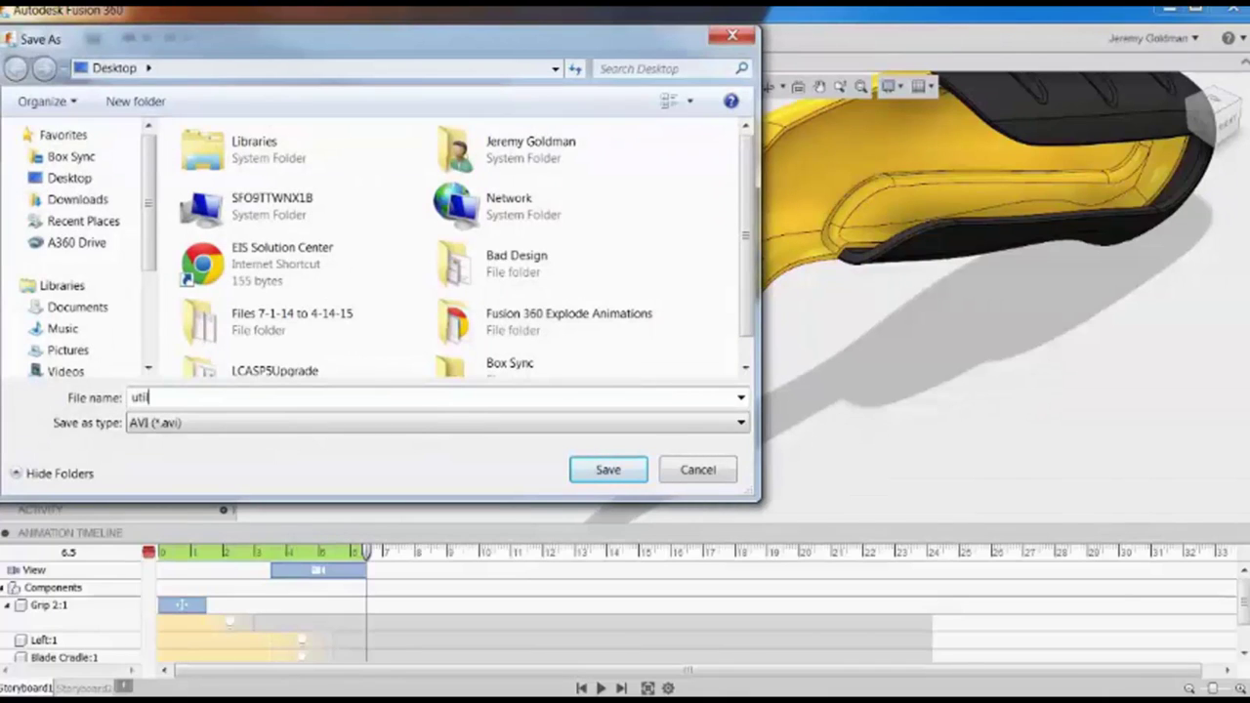
text(ity knife animation)
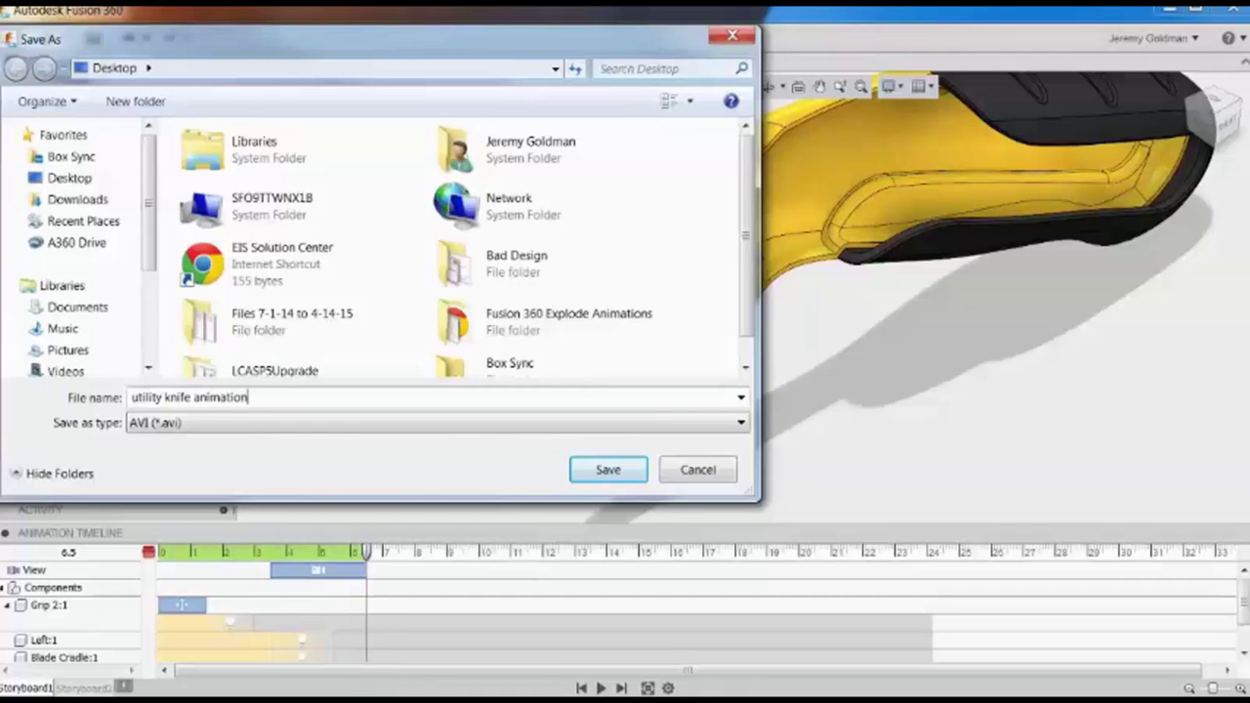